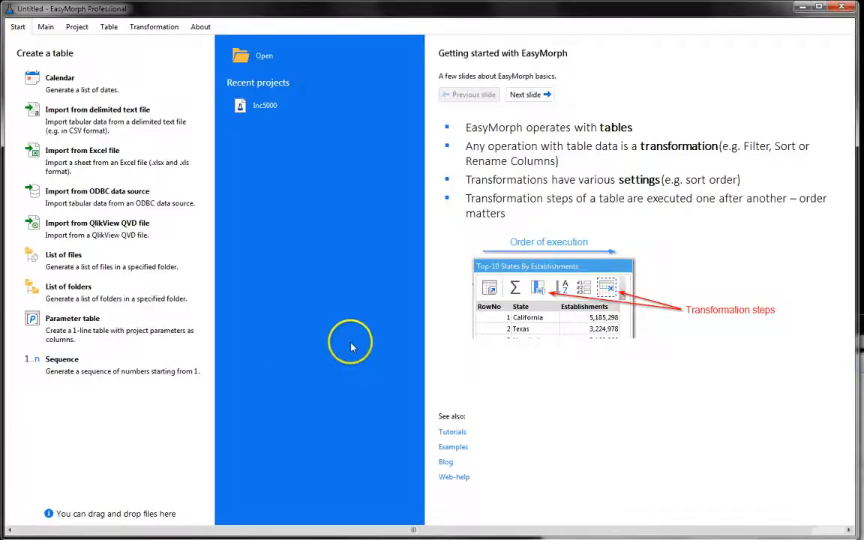
Download the Inc.5000 Companies 2014 example from the EasyMorph examples page in the browser and open the archive's Inc5000 folder.
left_click(447, 449)
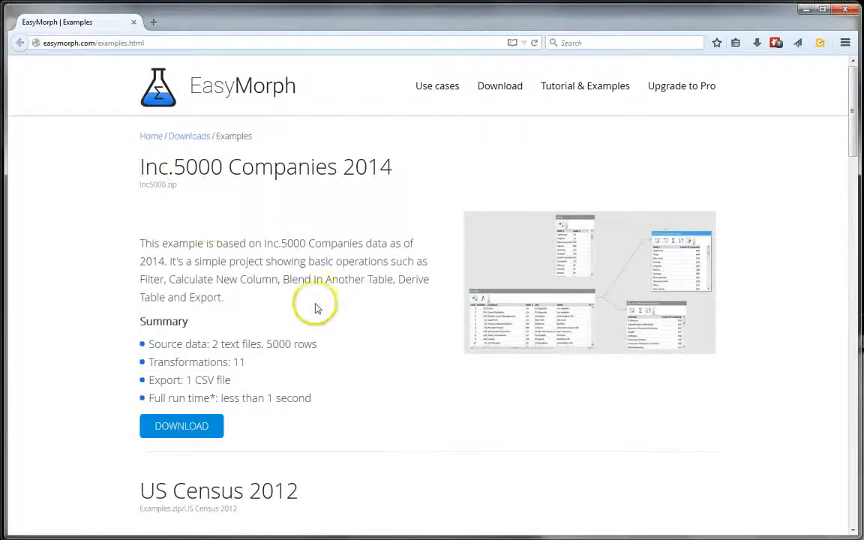
left_click(179, 432)
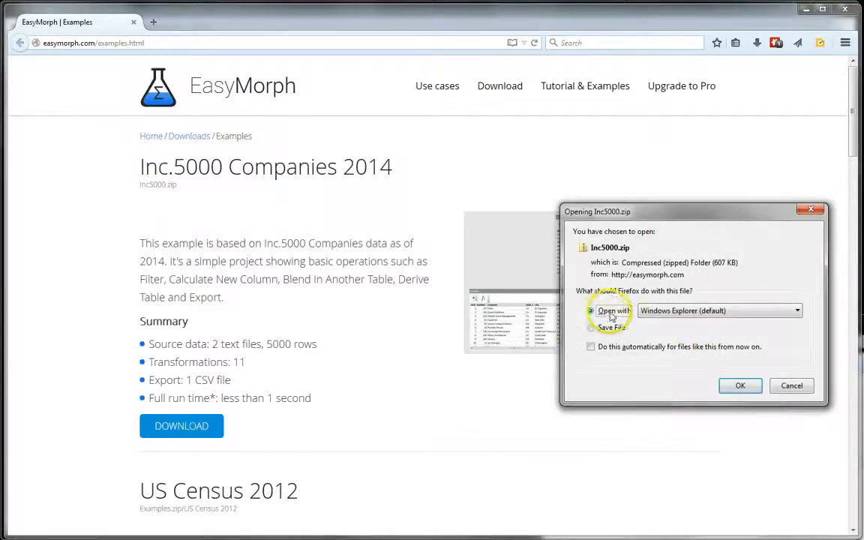
left_click(740, 385)
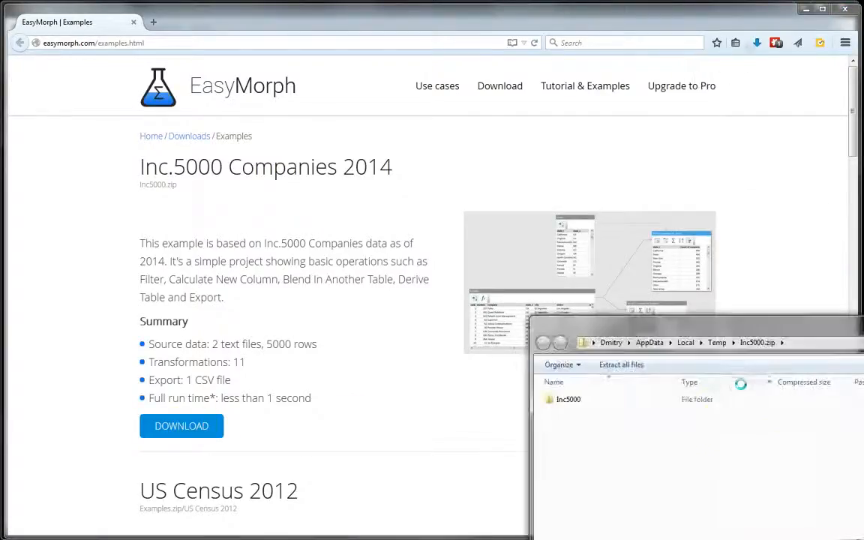
double_click(572, 399)
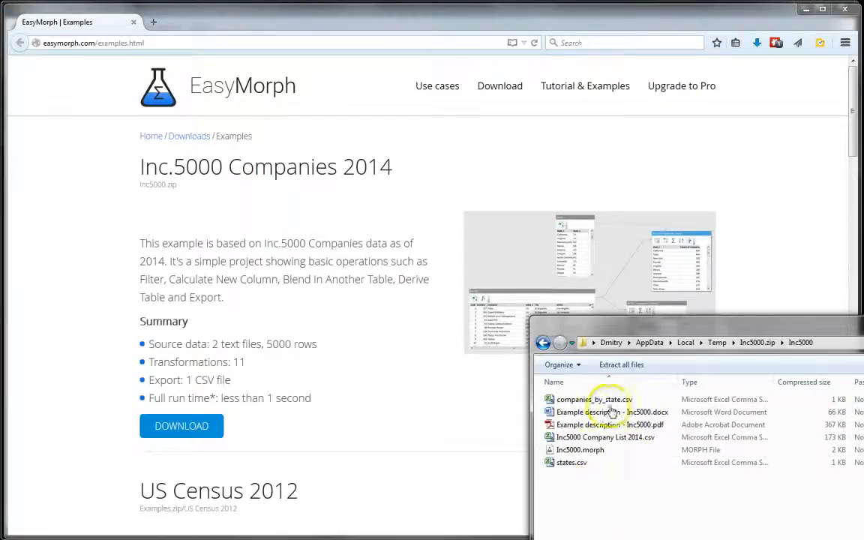
left_click(572, 398)
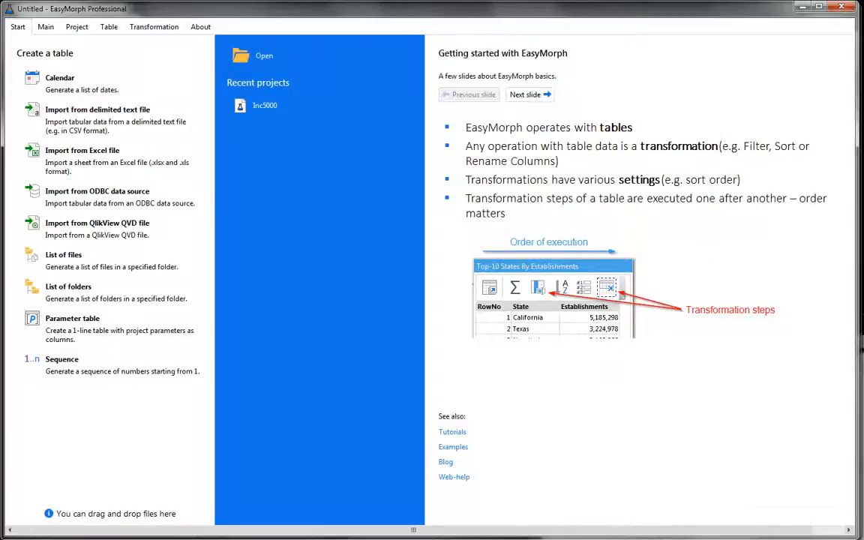
Import Inc5000 Company List 2014.csv into EasyMorph straight from its file folder, and reposition and enlarge the resulting table.
key("alt+Tab")
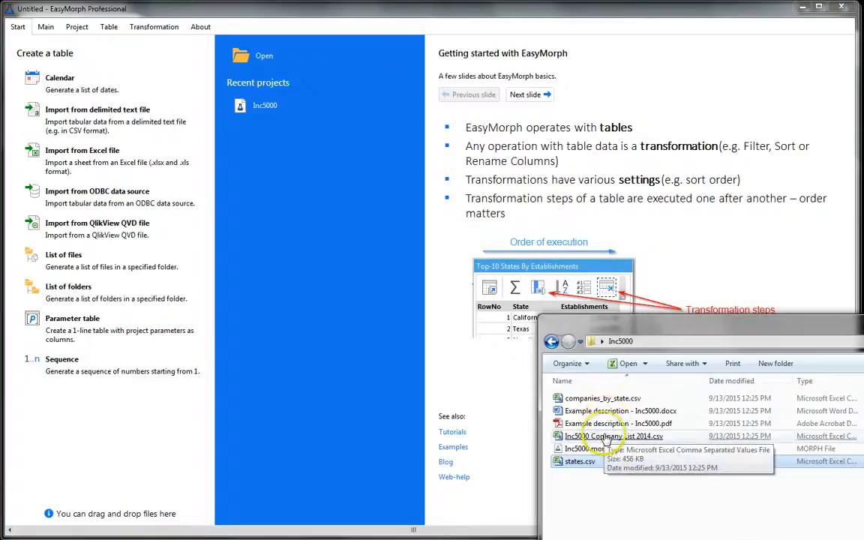
left_click_drag(605, 439, 371, 274)
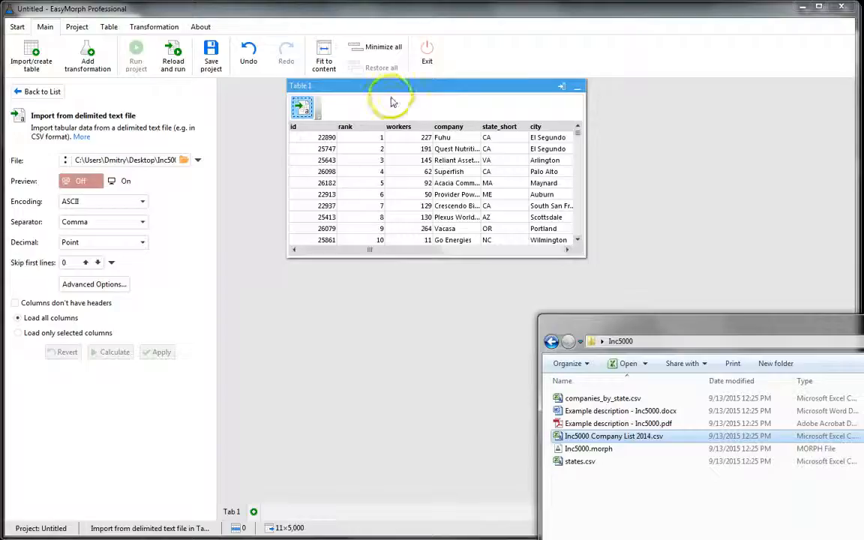
left_click_drag(395, 92, 374, 122)
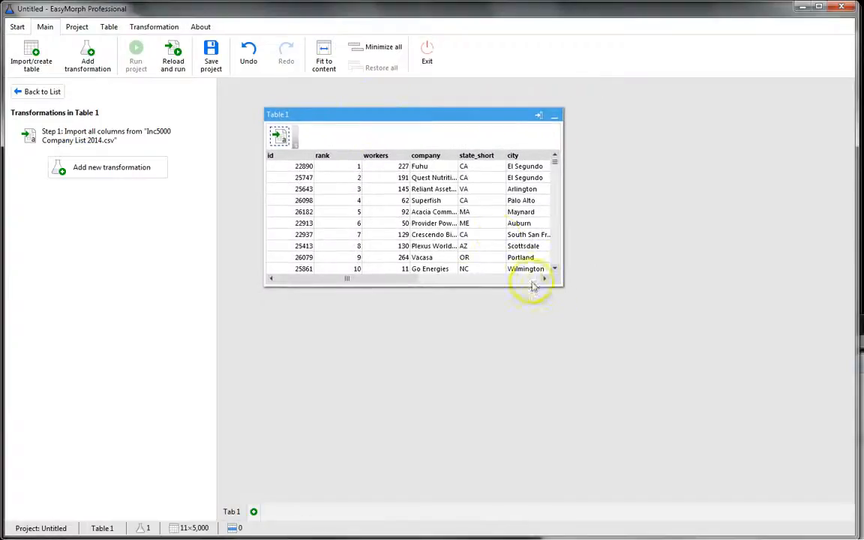
left_click_drag(563, 285, 623, 365)
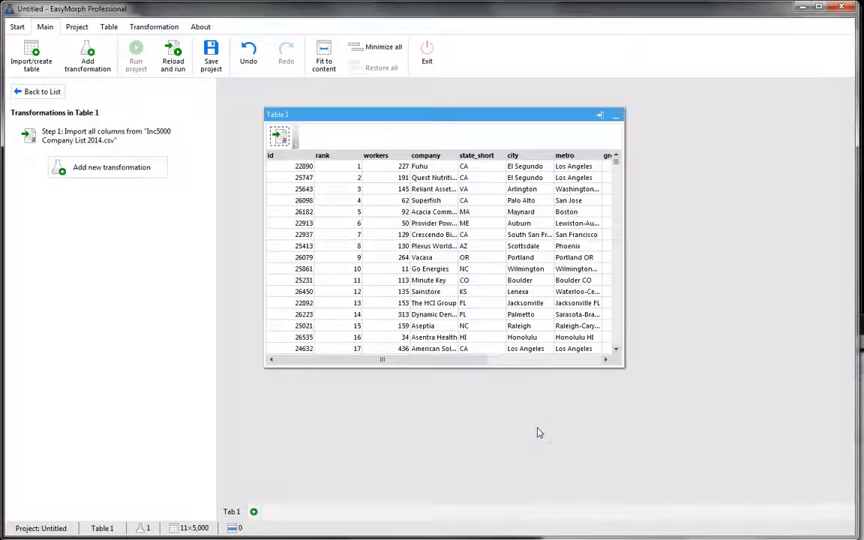
Create another table by importing the delimited text file Inc5000 Company List 2014.csv from the Inc5000 folder.
left_click(16, 27)
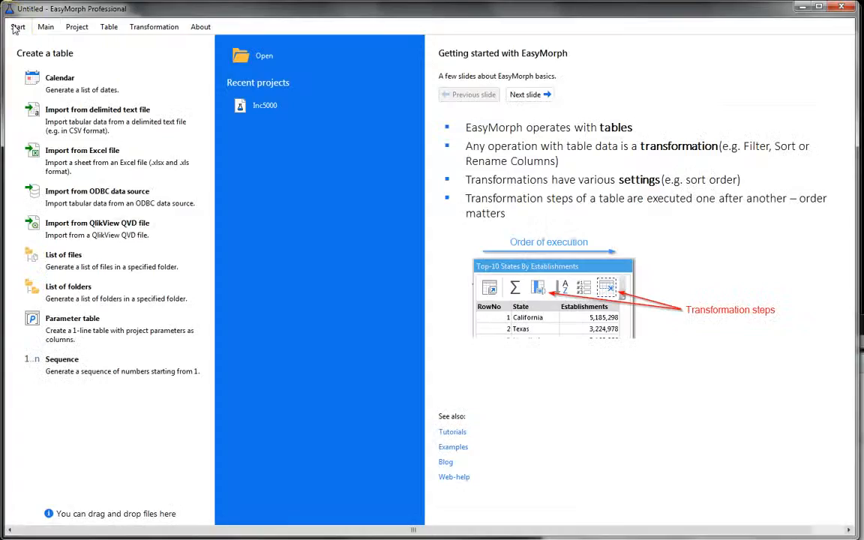
left_click(118, 122)
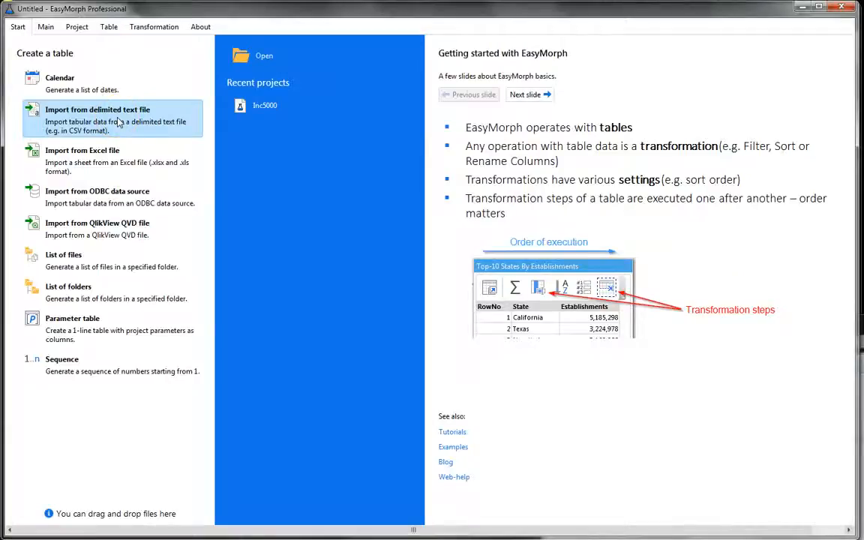
left_click(117, 122)
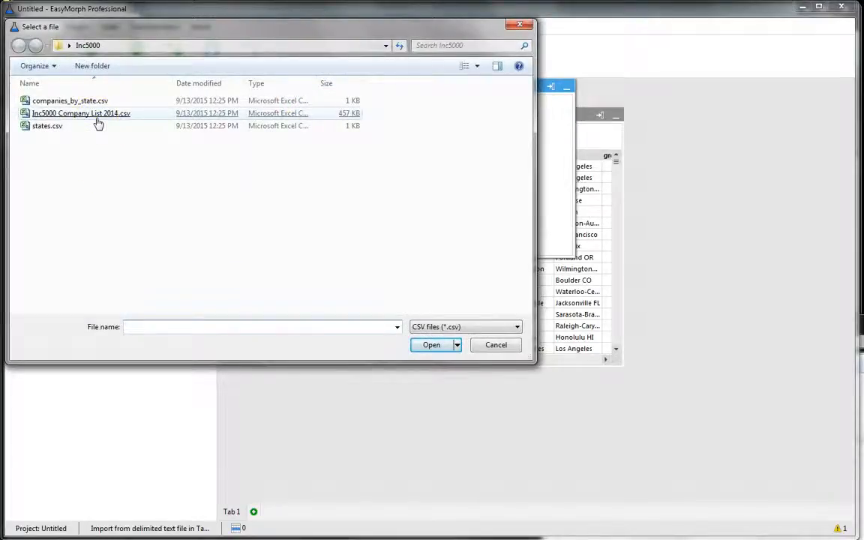
double_click(96, 119)
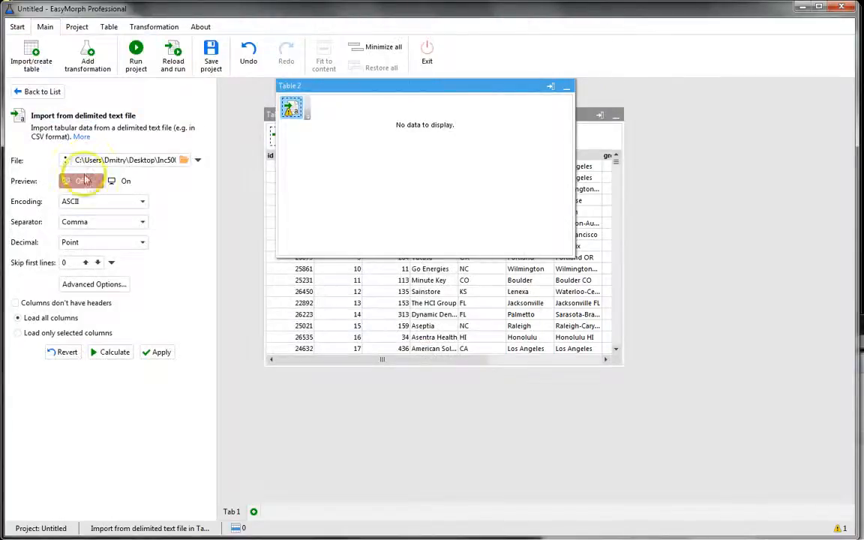
Review the import's separator and encoding choices and turn on the preview of the source file.
left_click(124, 225)
left_click(125, 224)
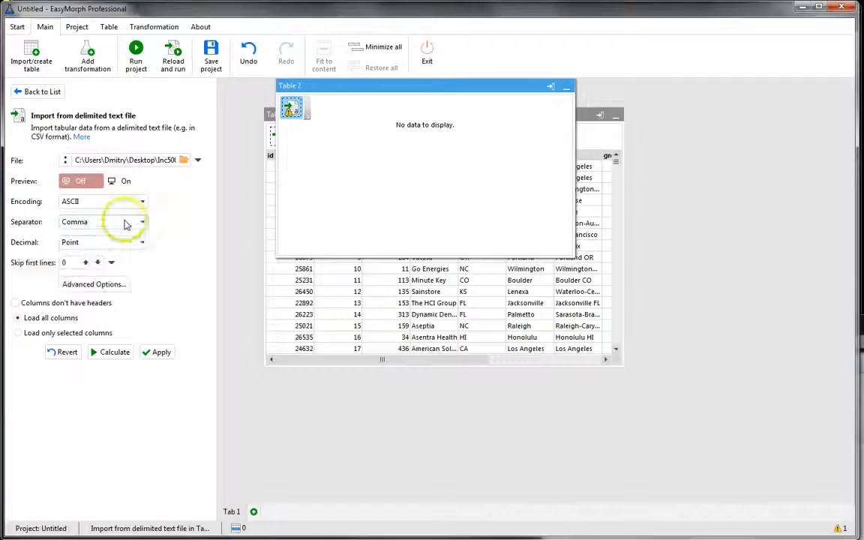
left_click(138, 204)
left_click(141, 201)
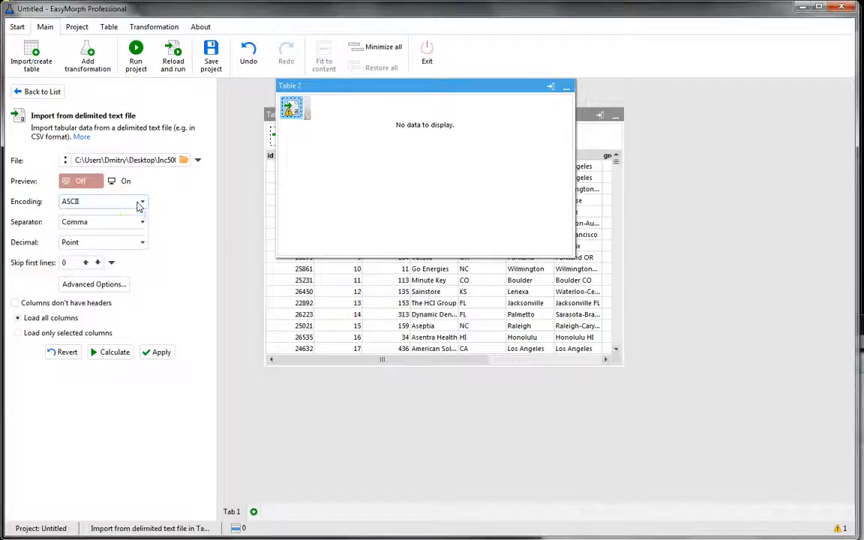
left_click(125, 184)
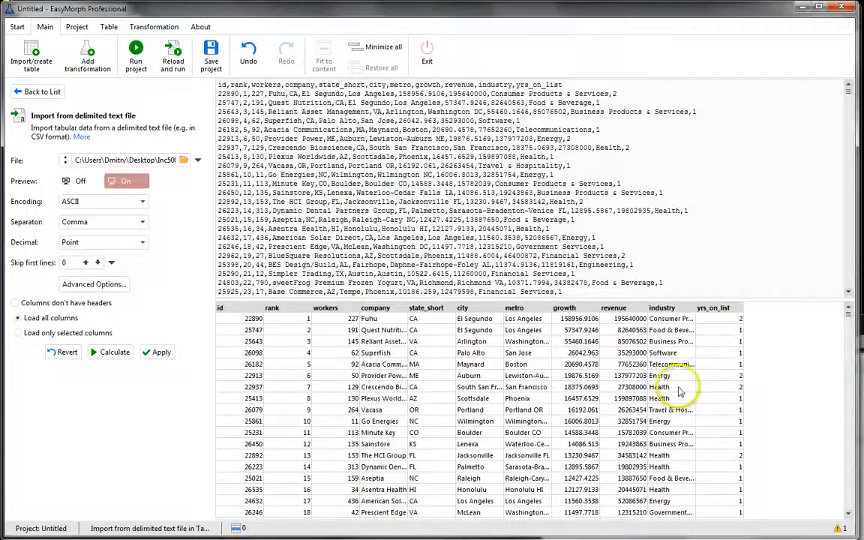
Limit the import to the selected columns rank, company, state_short, metro and growth.
left_click(16, 332)
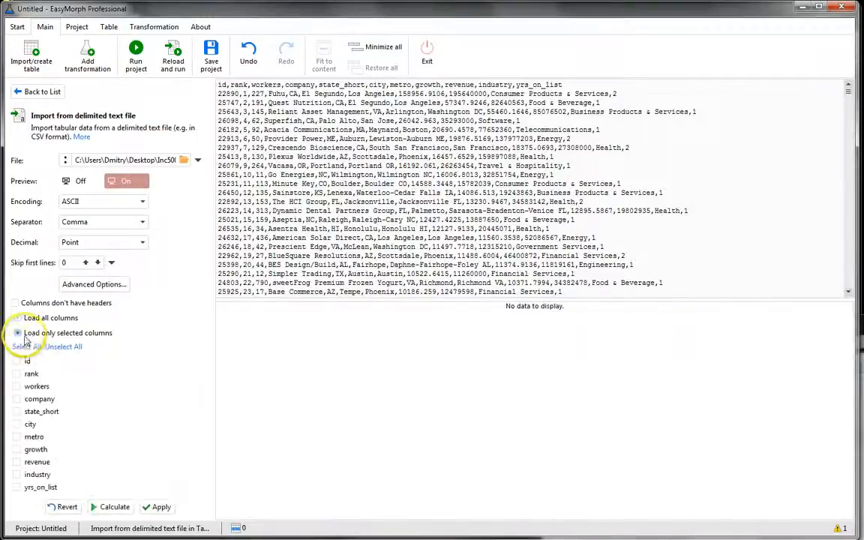
left_click(30, 373)
left_click(32, 399)
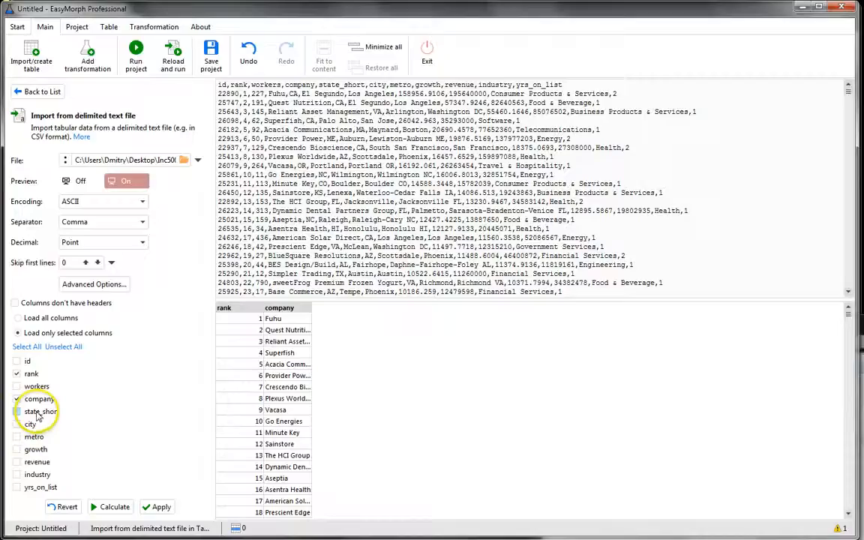
left_click(34, 412)
left_click(33, 437)
left_click(34, 449)
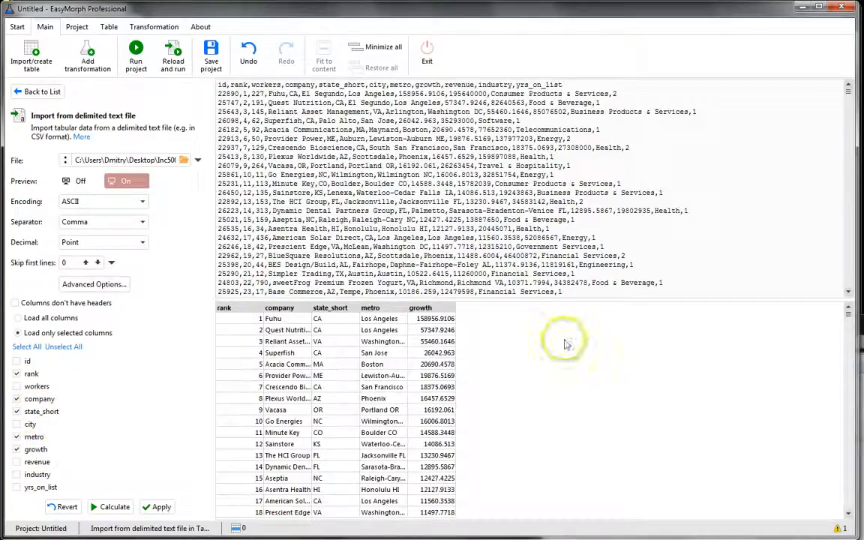
Set the import to load all columns and calculate it to fill Table 2.
left_click(47, 321)
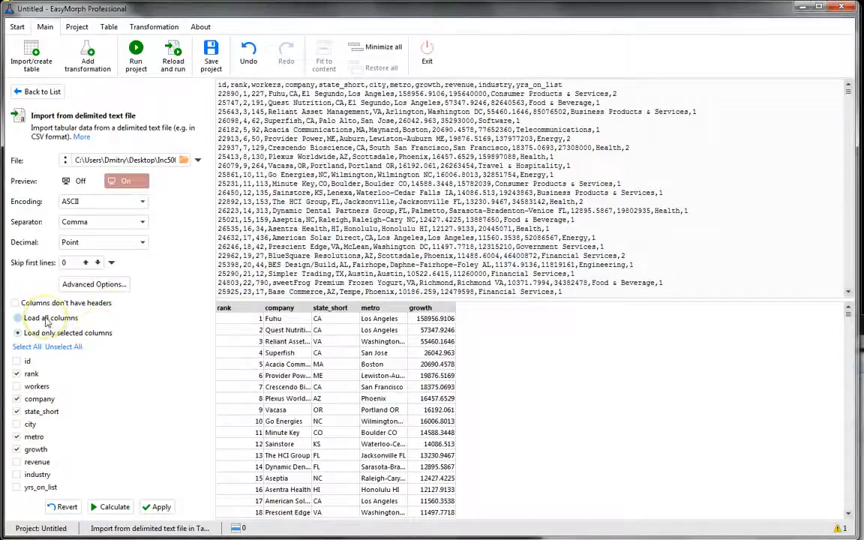
left_click(112, 354)
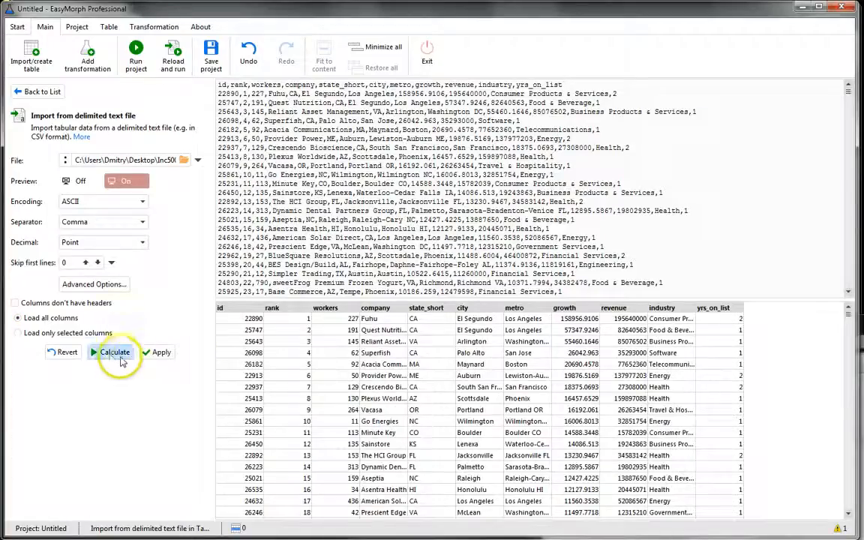
left_click(111, 356)
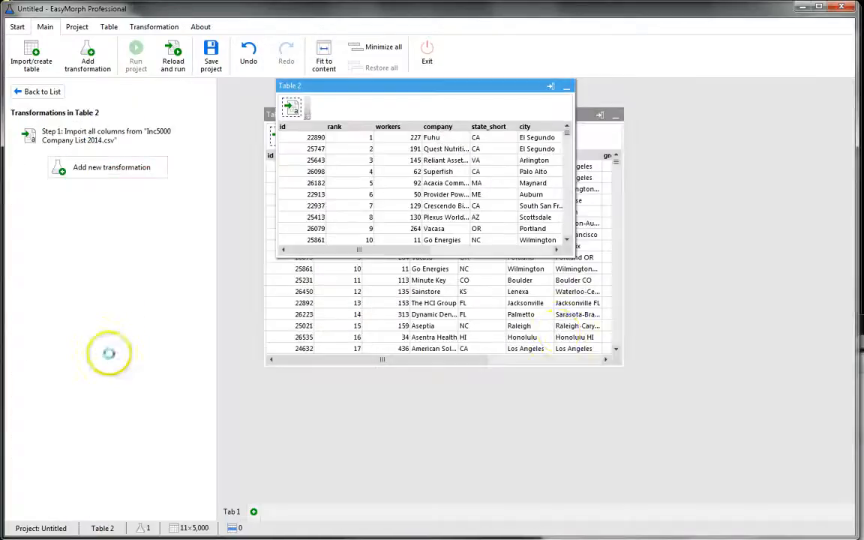
Move Table 2 aside and delete the duplicate Table 1 from the workspace.
left_click_drag(517, 87, 480, 99)
left_click(553, 116)
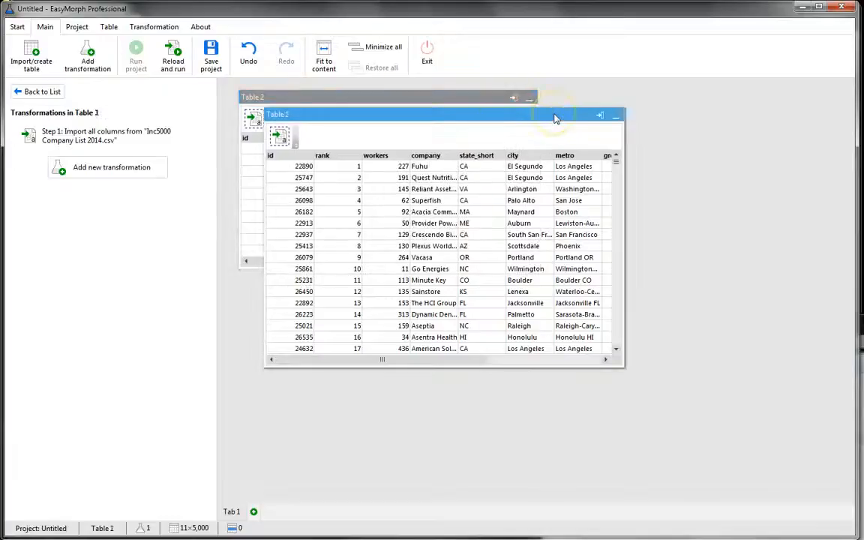
right_click(556, 118)
left_click(574, 234)
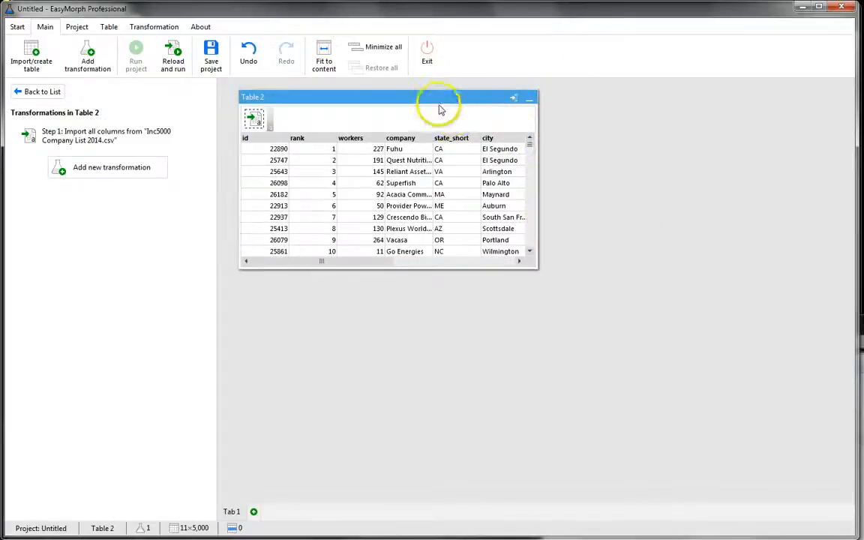
Enlarge Table 2 to show more rows and columns and place it centrally in the workspace.
left_click_drag(439, 99, 450, 104)
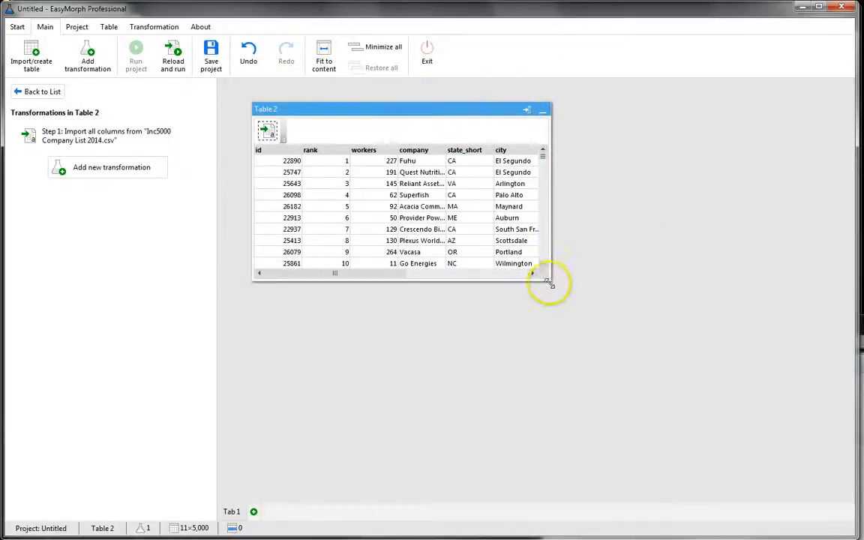
left_click_drag(550, 281, 732, 441)
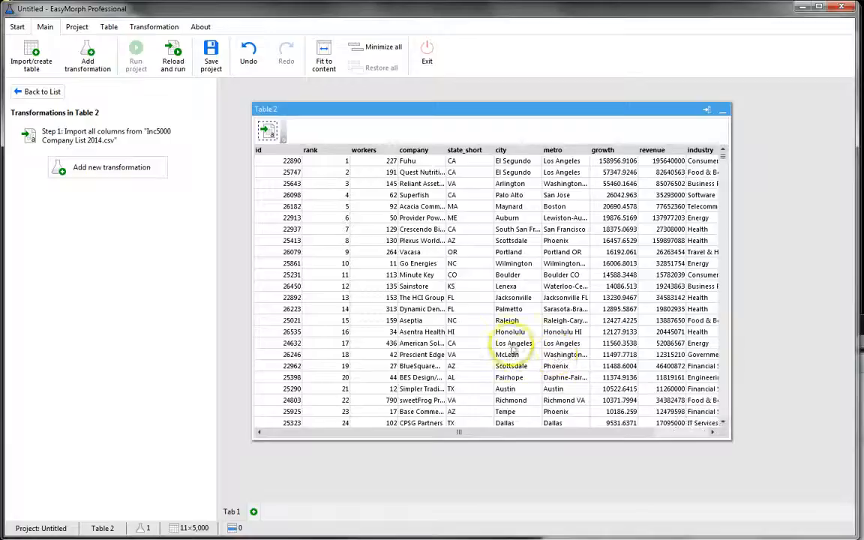
left_click_drag(477, 112, 465, 137)
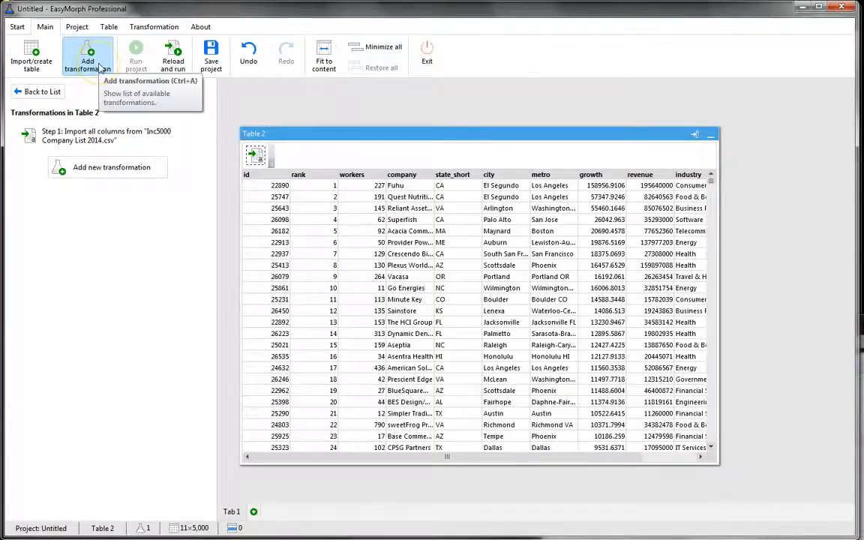
Browse the available transformations for Table 2 across the Basic, Filters, Export, Excel and Advanced categories.
left_click(87, 60)
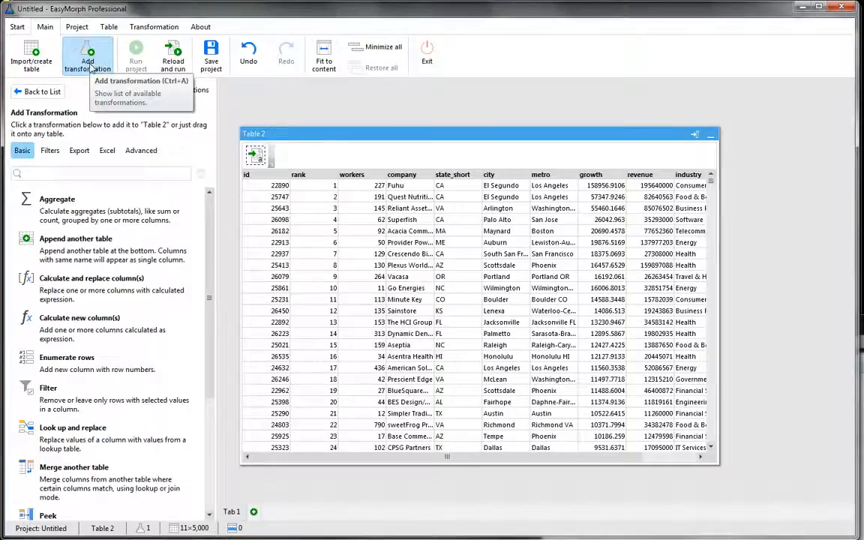
mouse_move(208, 200)
left_mouse_down()
mouse_move(210, 316)
mouse_move(222, 298)
mouse_move(217, 202)
left_mouse_up()
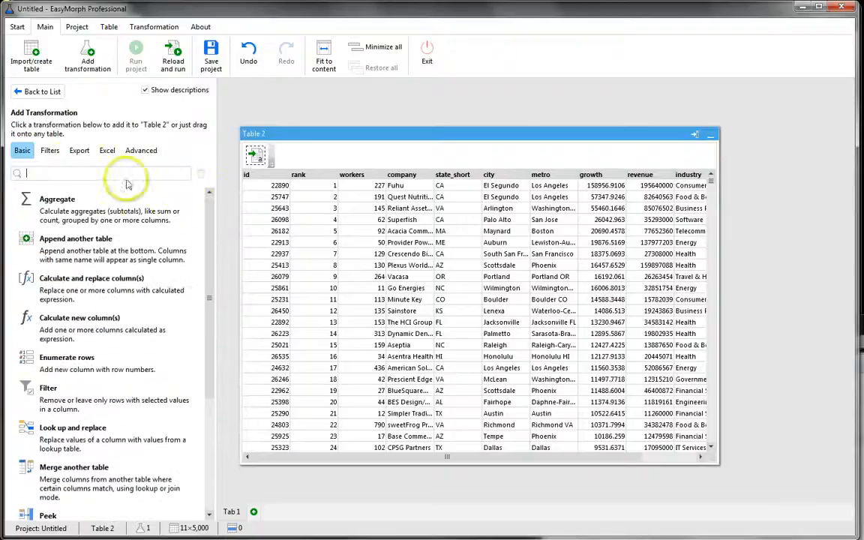
left_click(53, 153)
left_click(79, 152)
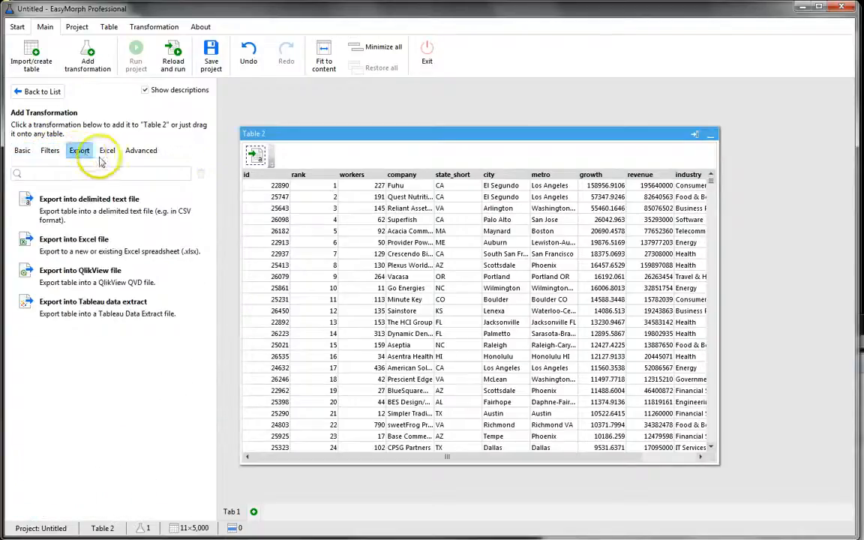
left_click(110, 153)
left_click(141, 151)
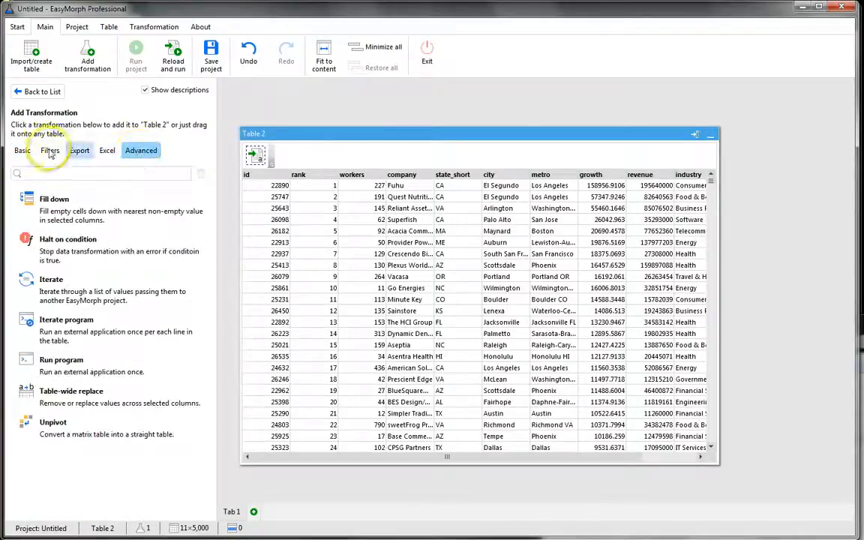
left_click(24, 152)
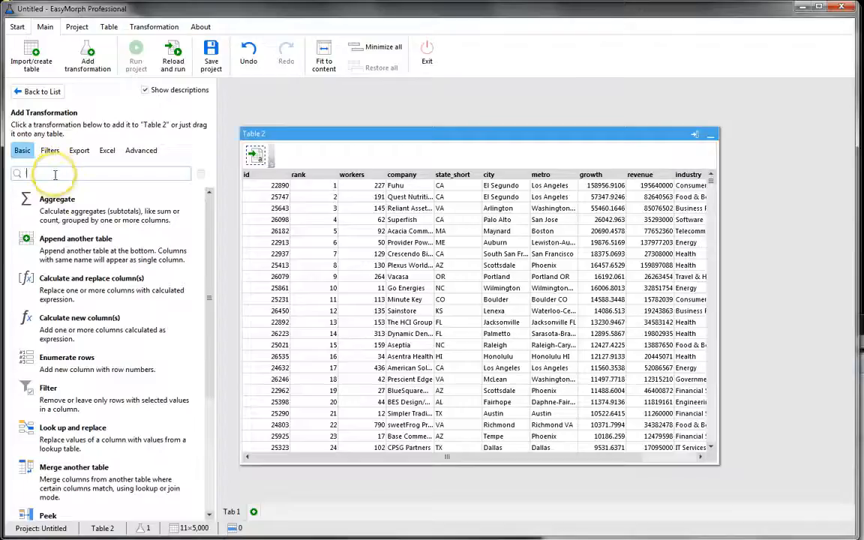
Search the transformations for "dupli" and add Keep duplicates to Table 2.
left_click(55, 174)
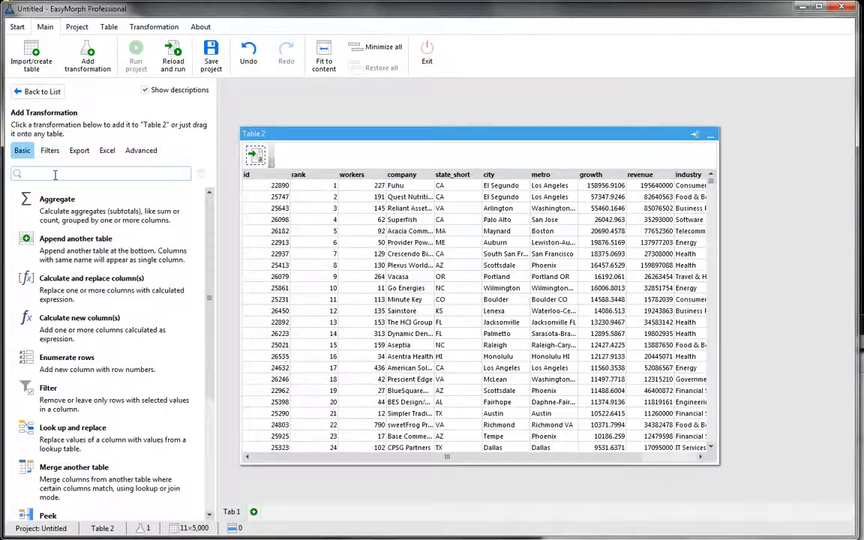
type("dupli")
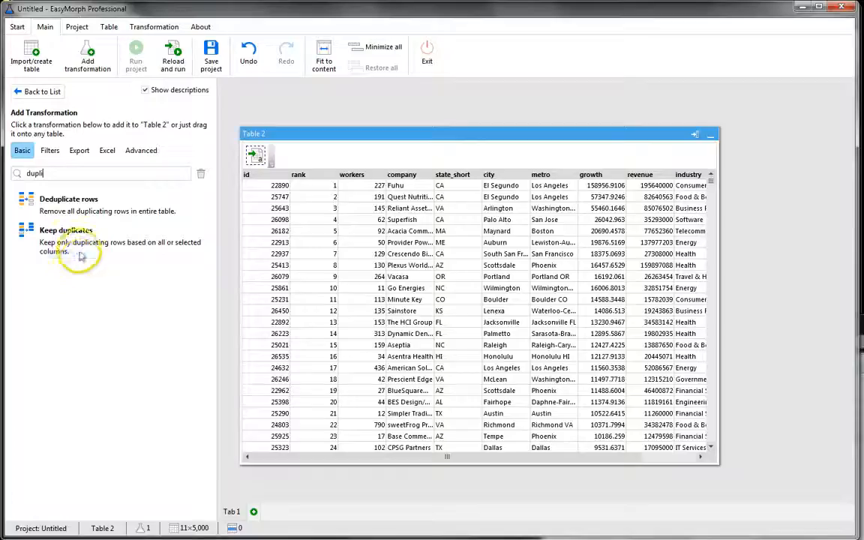
left_click(54, 250)
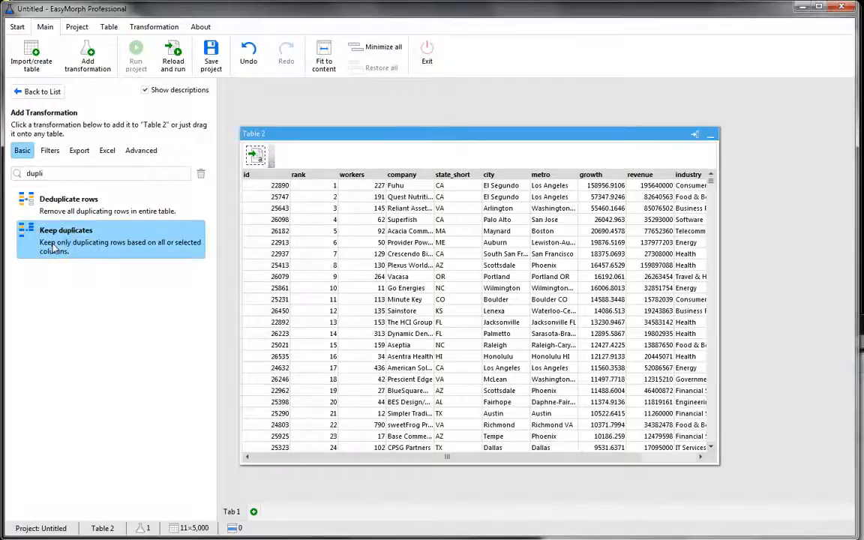
Add Keep duplicates to Table 2, calculate it for all columns, and undo the transformation.
left_click_drag(54, 250, 328, 233)
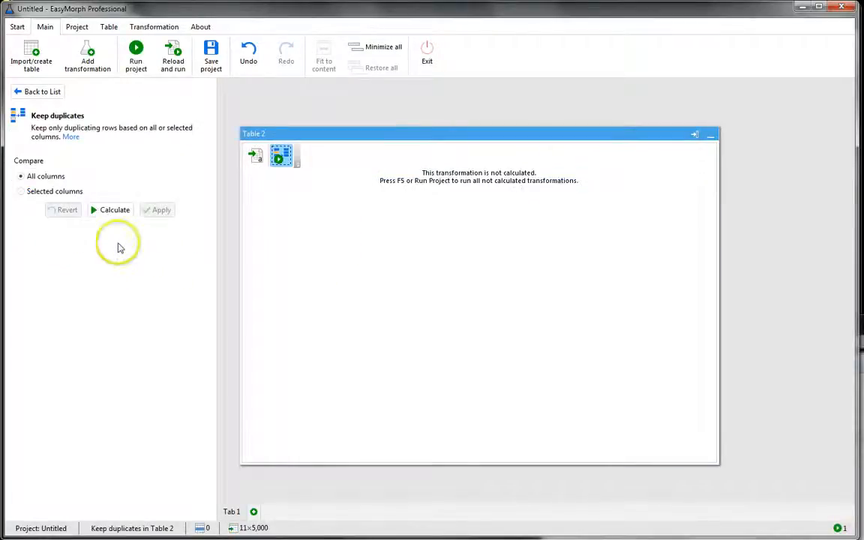
left_click(115, 211)
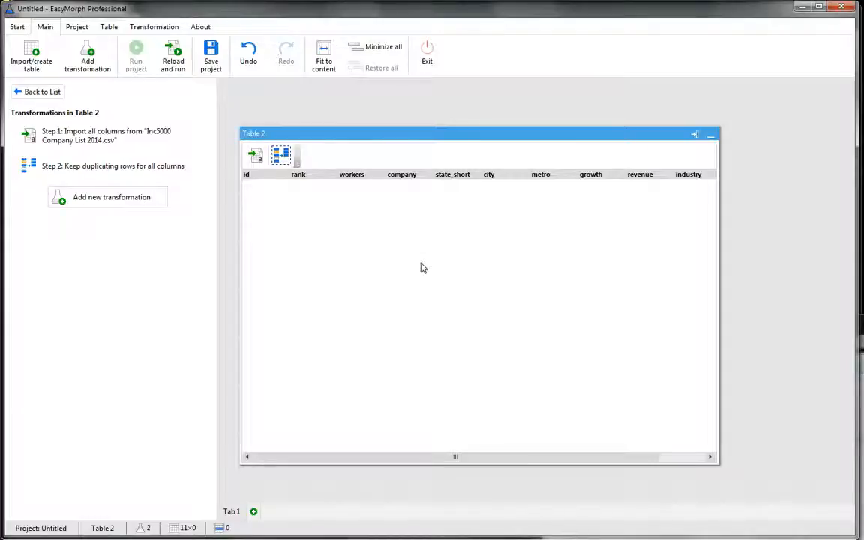
left_click(249, 58)
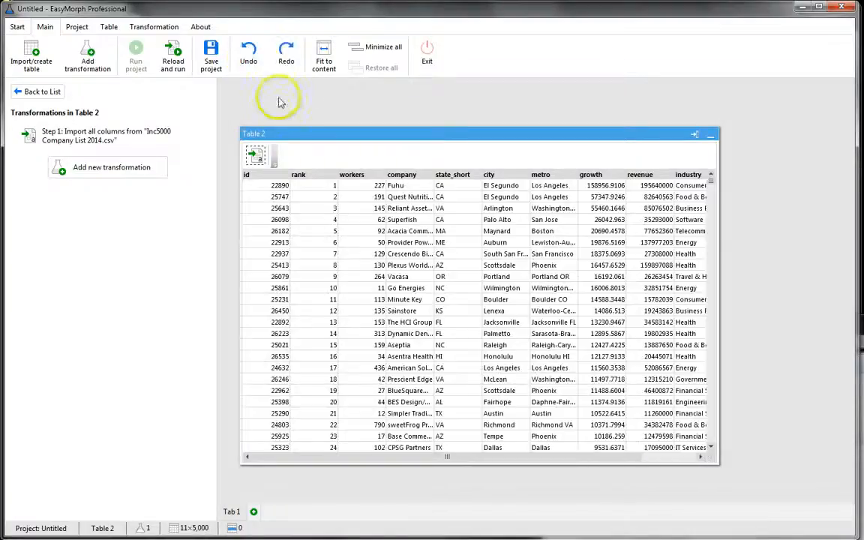
Reposition Table 2 slightly in the workspace and widen it to show all columns through yrs_on_list.
left_click_drag(289, 137, 298, 126)
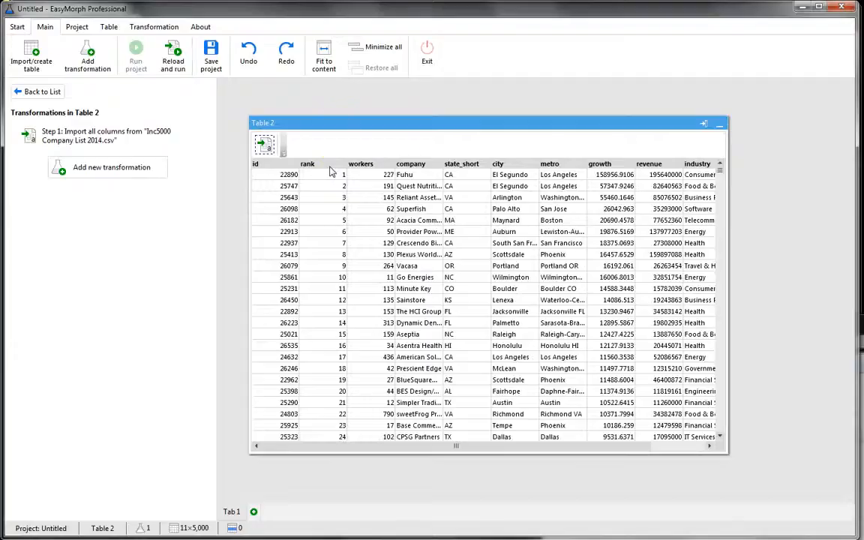
left_click_drag(346, 126, 335, 138)
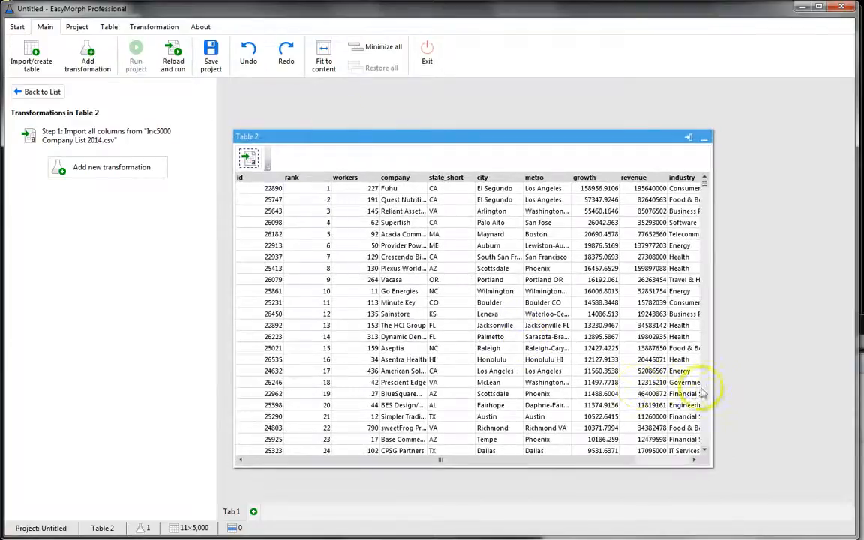
left_click_drag(713, 392, 795, 386)
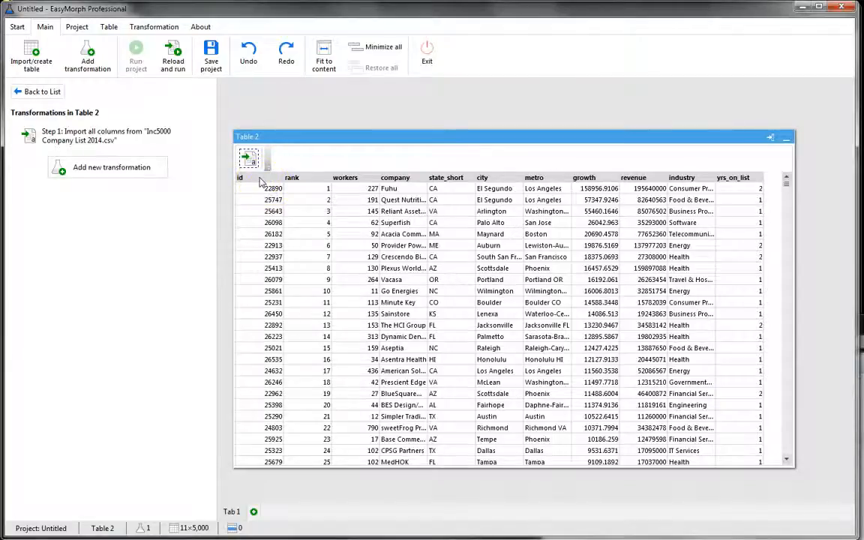
Remove the id, rank and yrs_on_list columns from Table 2.
left_click_drag(260, 182, 300, 181)
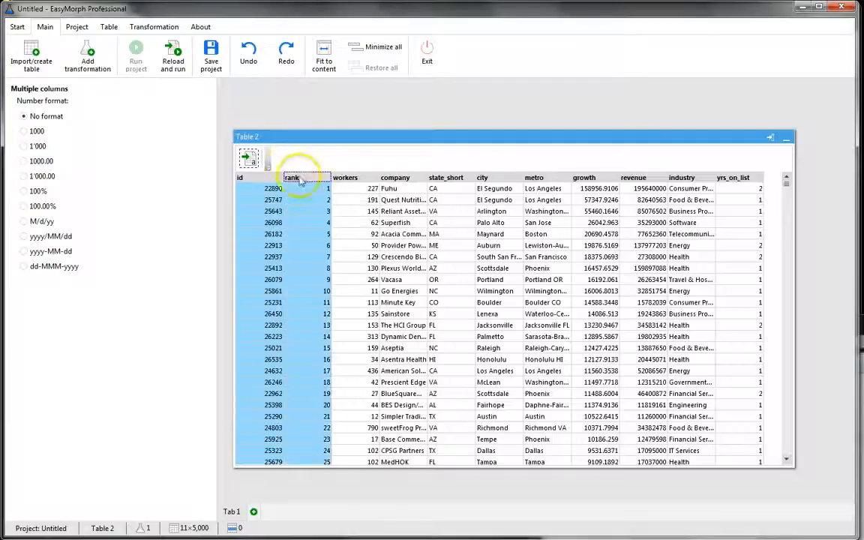
left_click(737, 180, "ctrl")
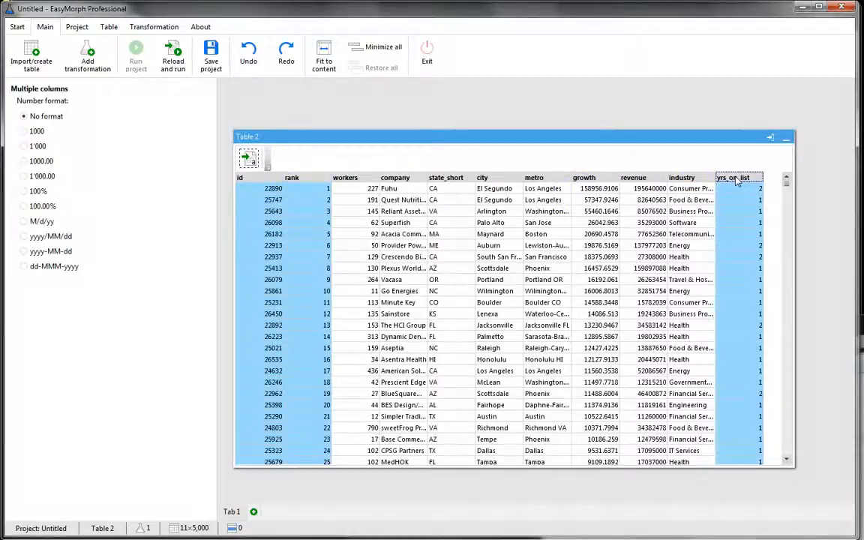
right_click(737, 180)
left_click(763, 216)
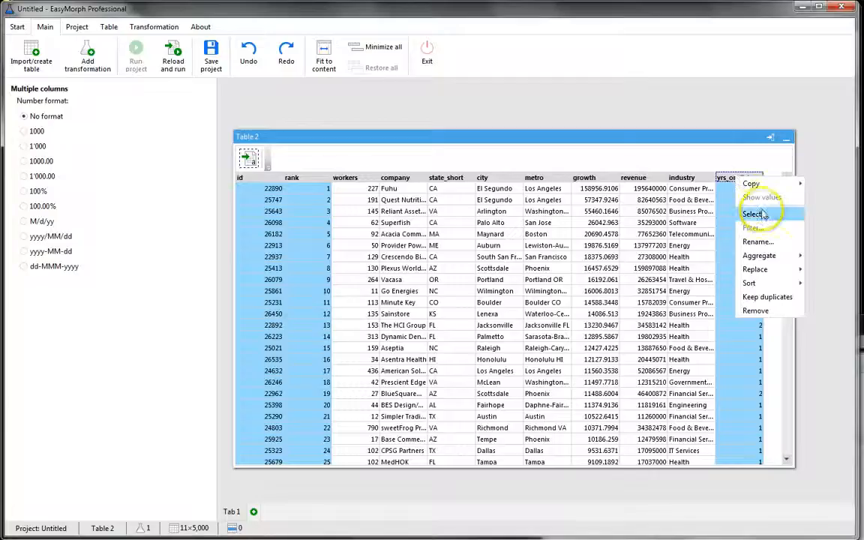
left_click(756, 314)
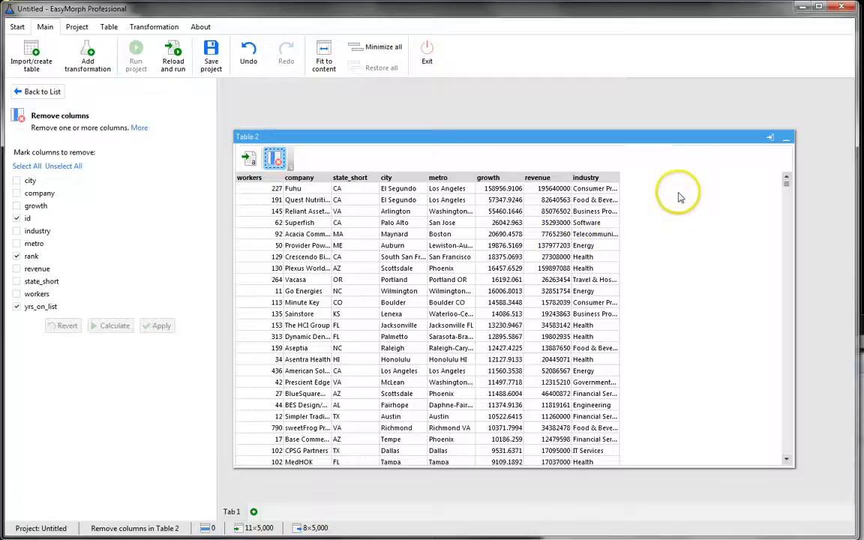
Compare Table 2 at its import and Remove columns stages, and examine the revenue, company, state_short and city columns.
left_click(249, 159)
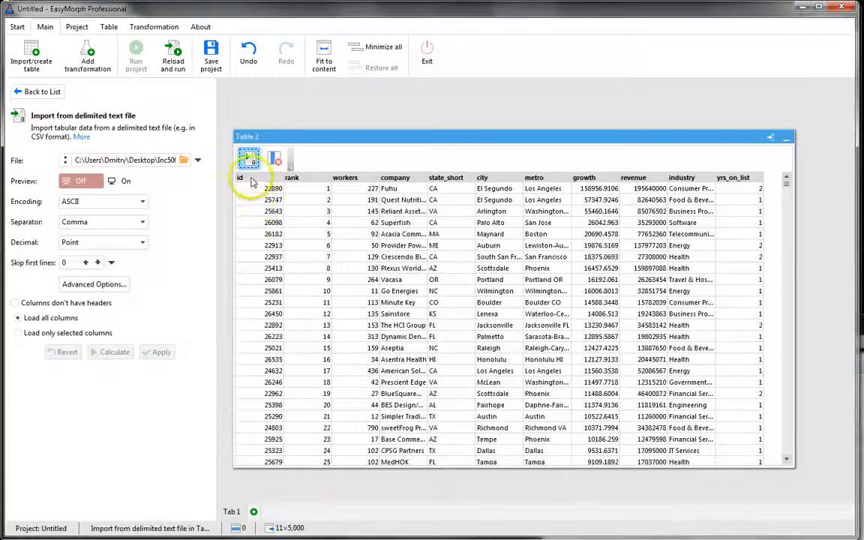
left_click(250, 180)
left_click(292, 178)
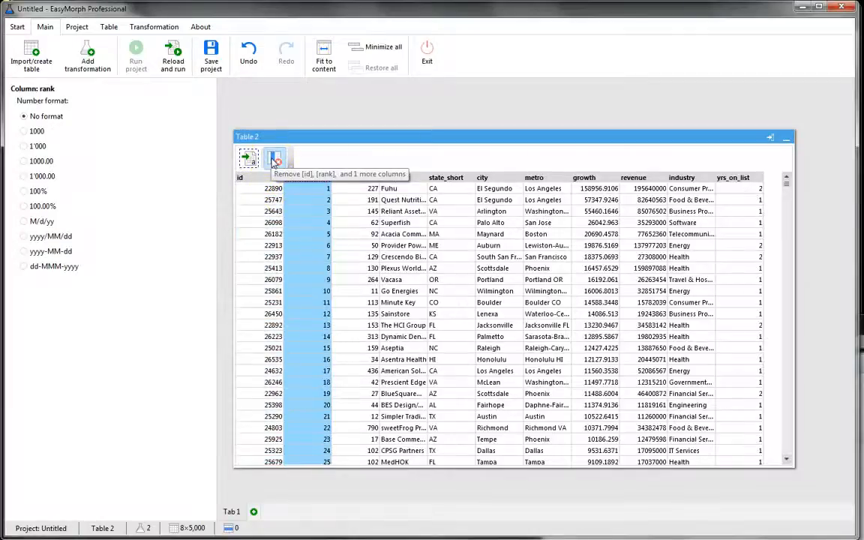
left_click(274, 159)
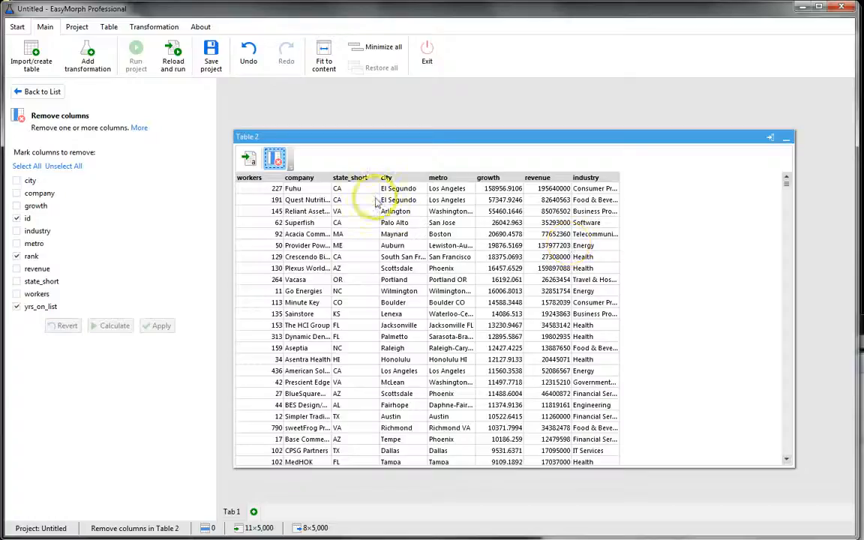
left_click(546, 190)
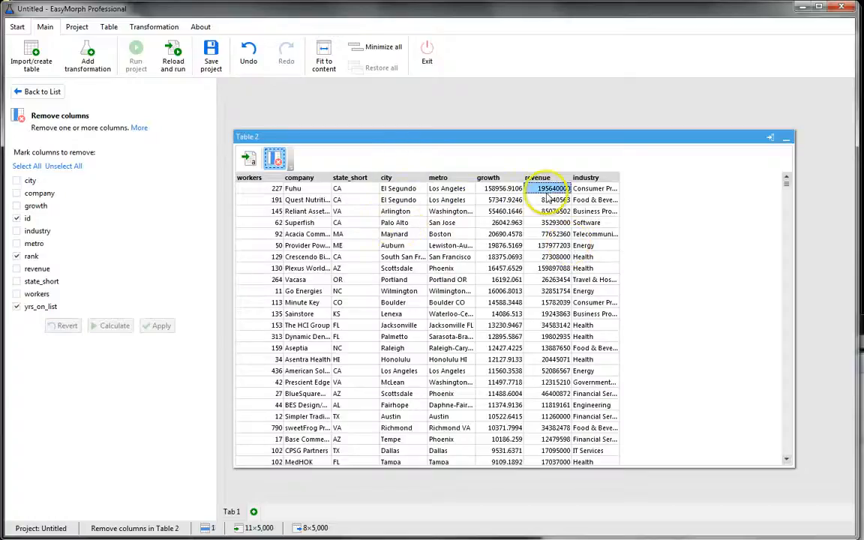
left_click(300, 178)
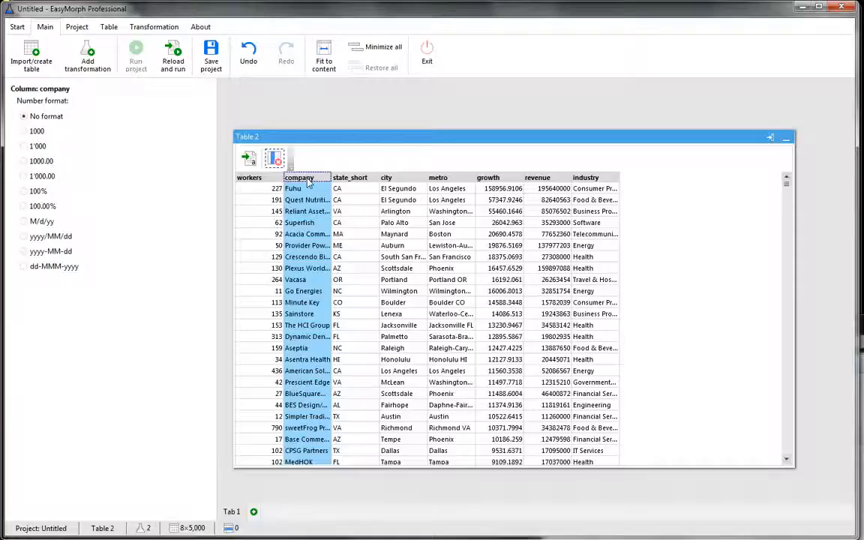
left_click(352, 178)
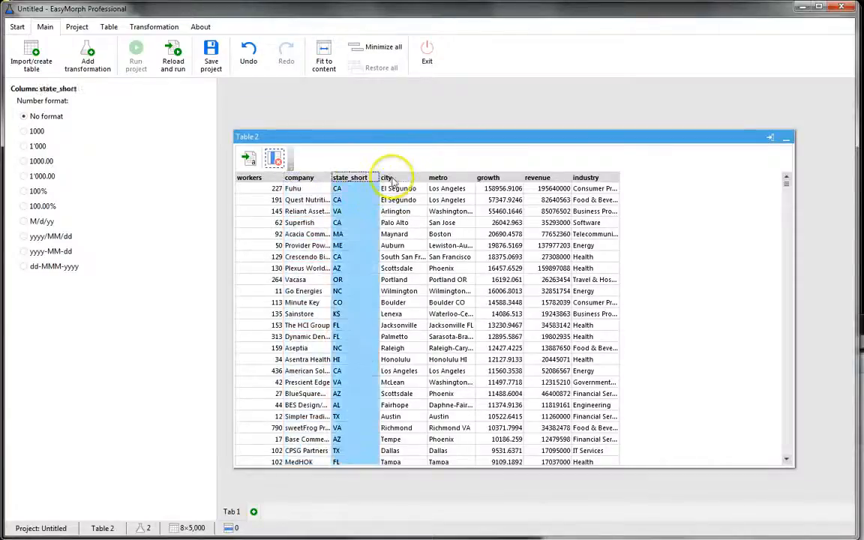
left_click(388, 177)
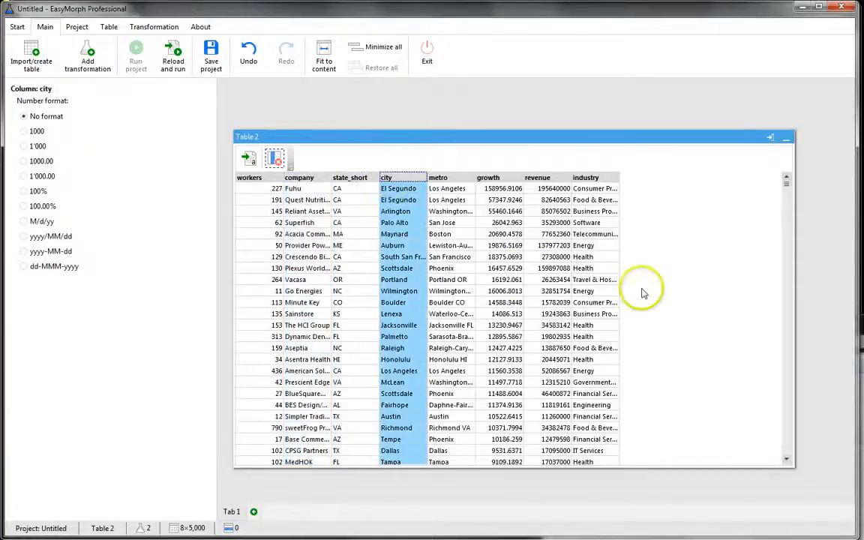
Aggregate Table 2 by calculating the Sum of revenue grouped by state_short, and widen the Sum of revenue column.
left_click(551, 180)
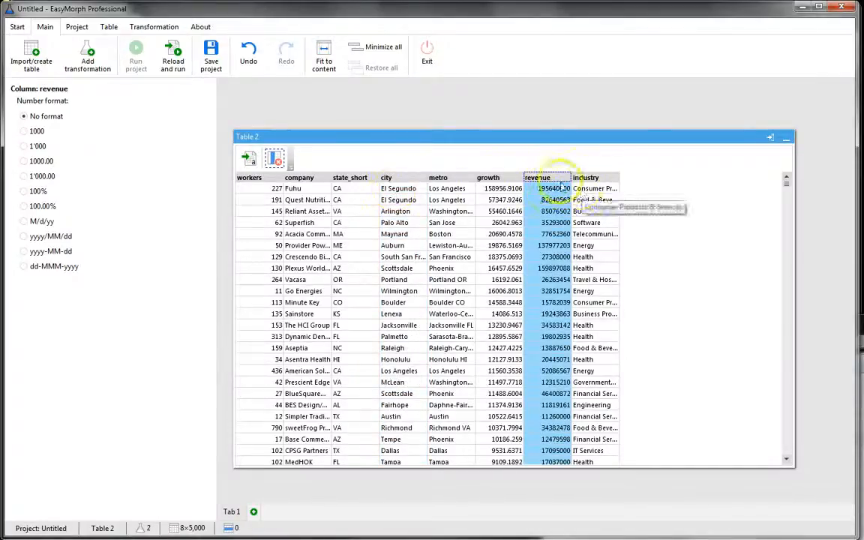
right_click(550, 182)
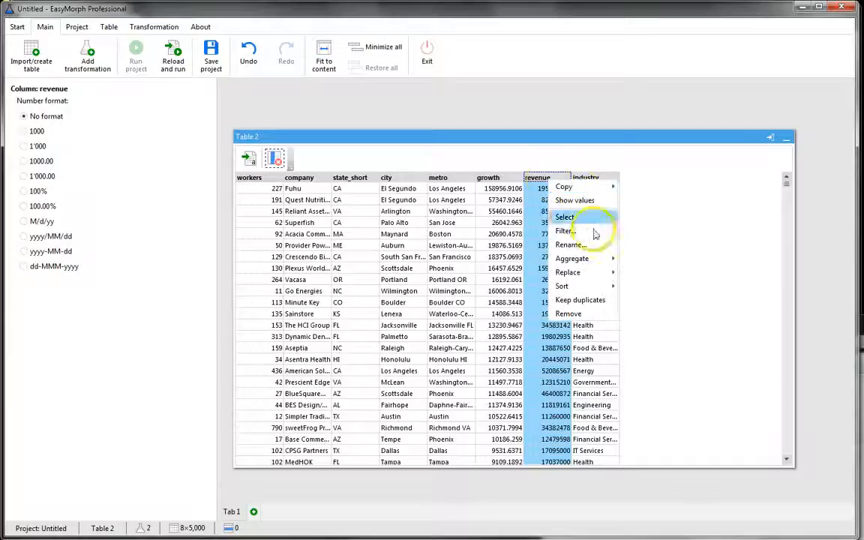
mouse_move(590, 260)
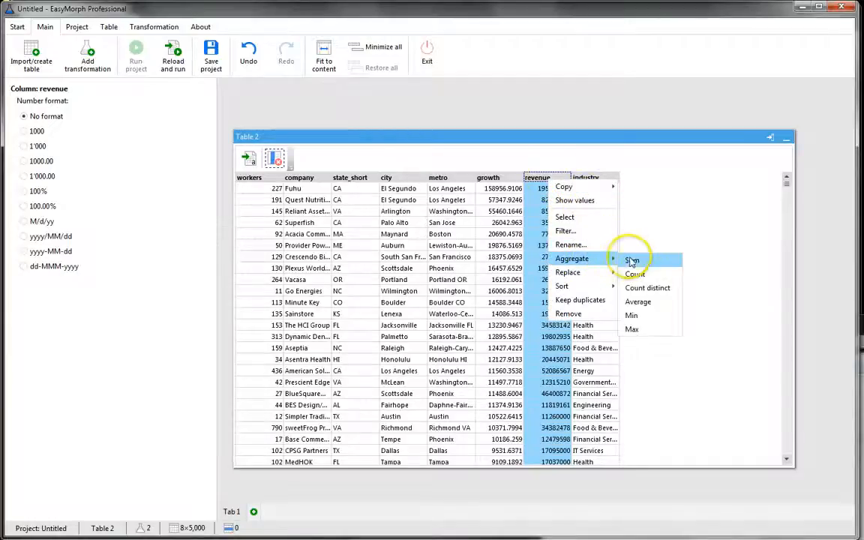
left_click(634, 261)
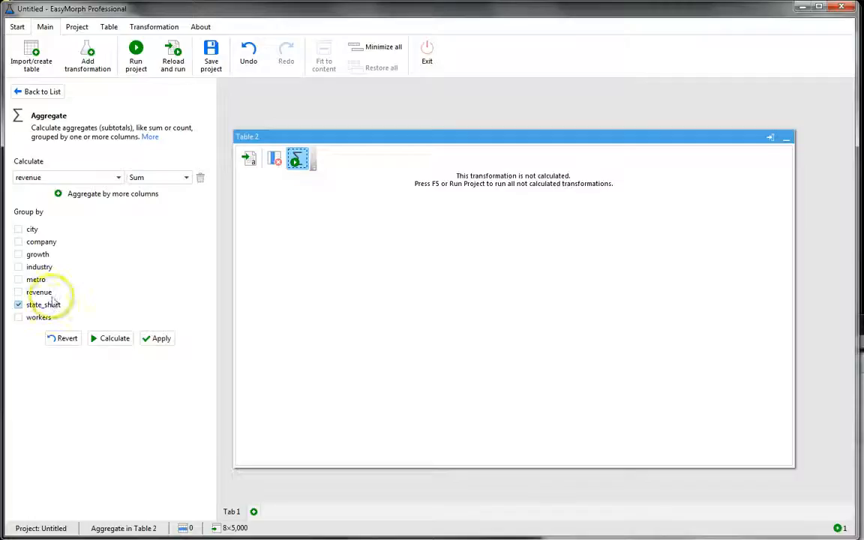
left_click(114, 343)
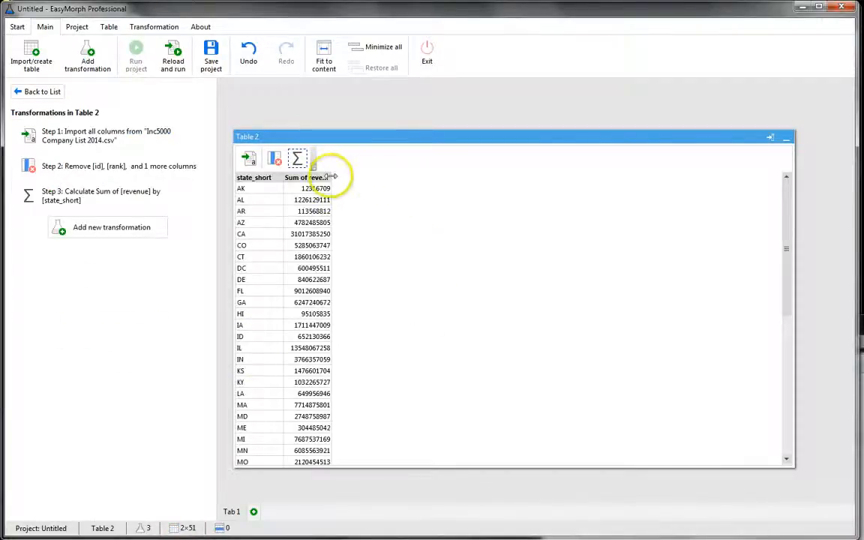
left_click_drag(331, 178, 340, 179)
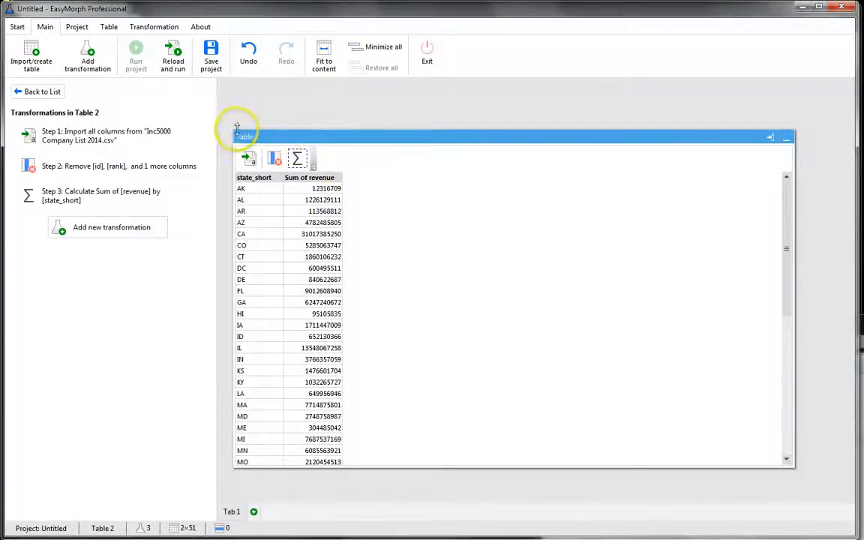
Shorten and lower Table 2 to free space above it, and import states.csv from the Inc5000 folder as a new table.
left_click_drag(235, 130, 235, 282)
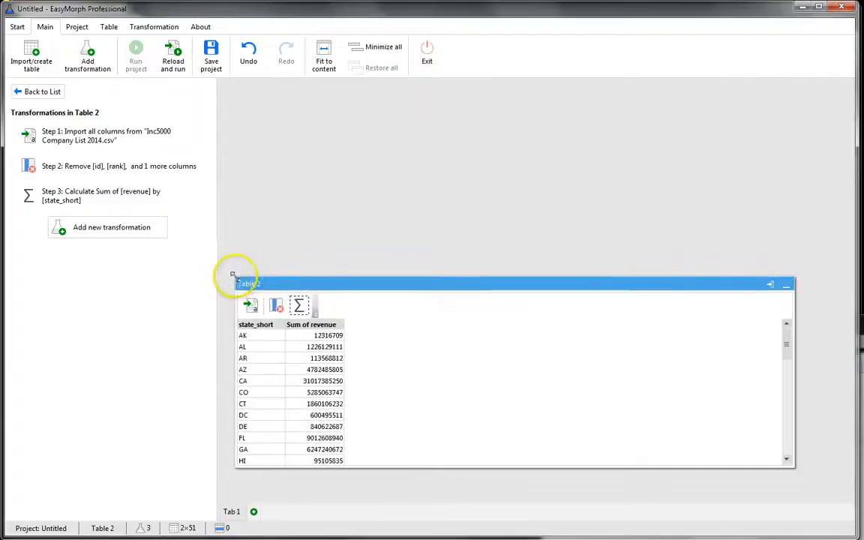
left_click_drag(300, 289, 336, 313)
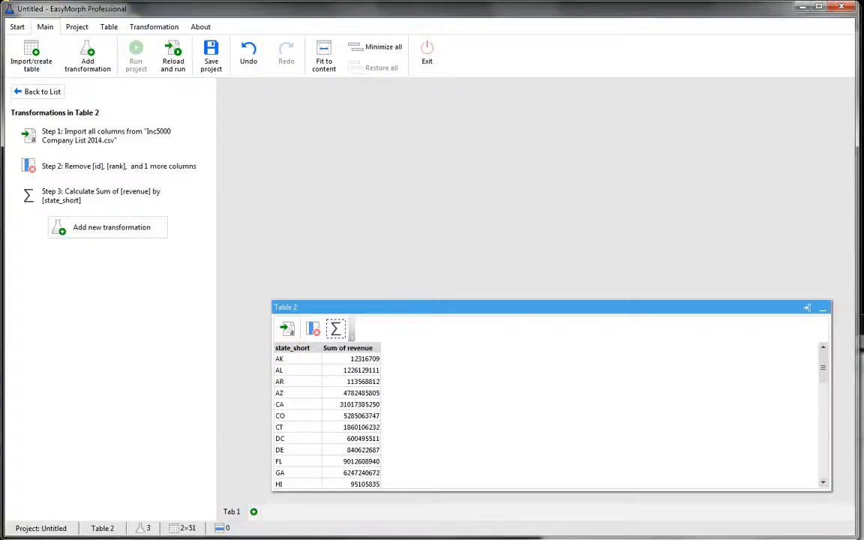
key("alt+Tab")
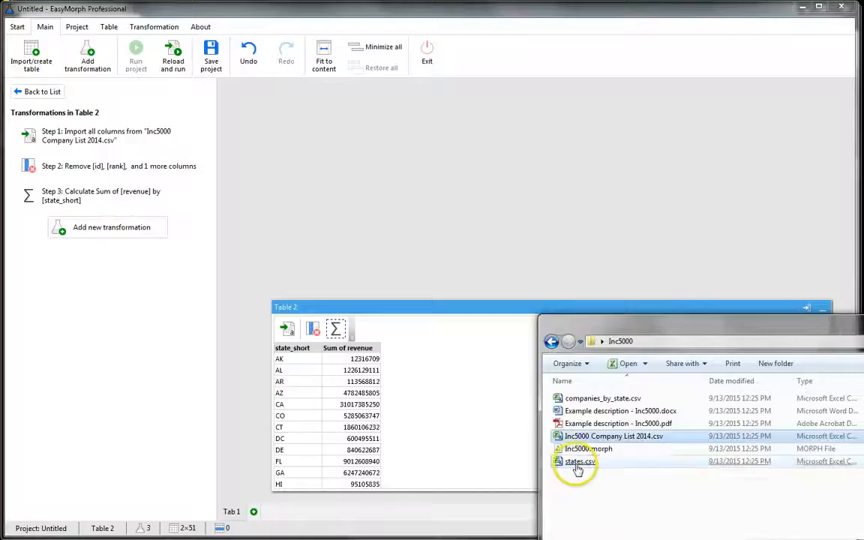
left_click_drag(574, 462, 234, 102)
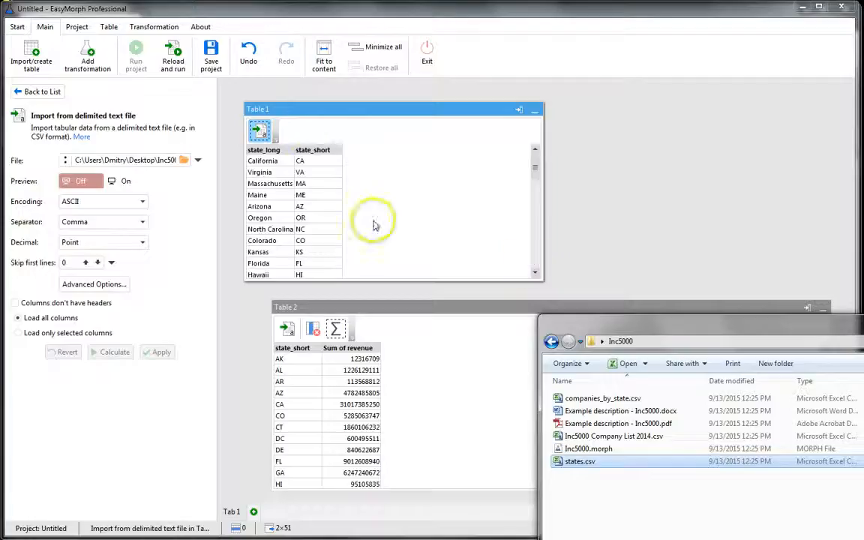
Rename the table imported from states.csv as States and widen its state_long column.
left_click_drag(307, 111, 294, 102)
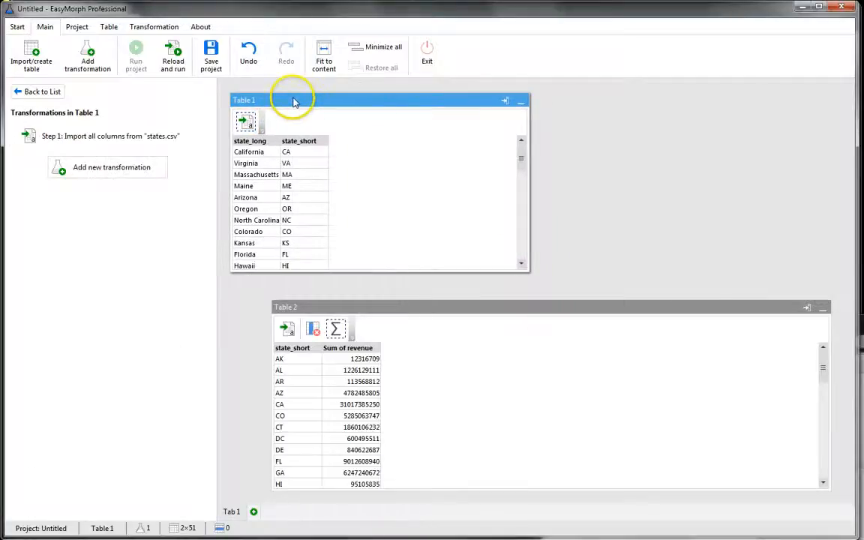
right_click(294, 102)
left_click(318, 134)
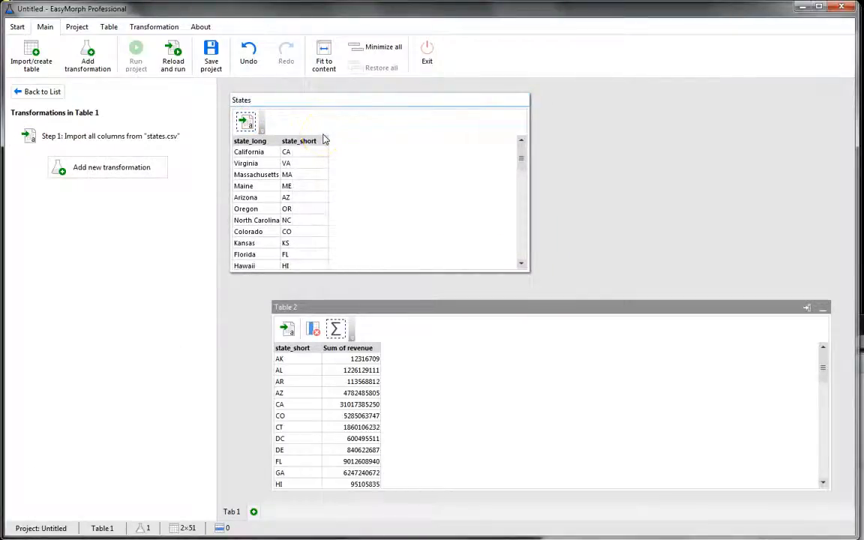
key("Return")
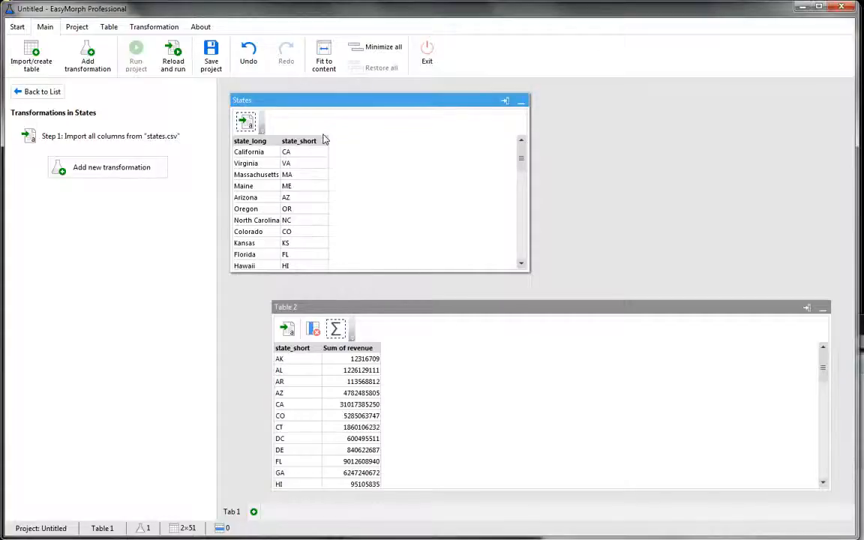
left_click_drag(280, 141, 289, 140)
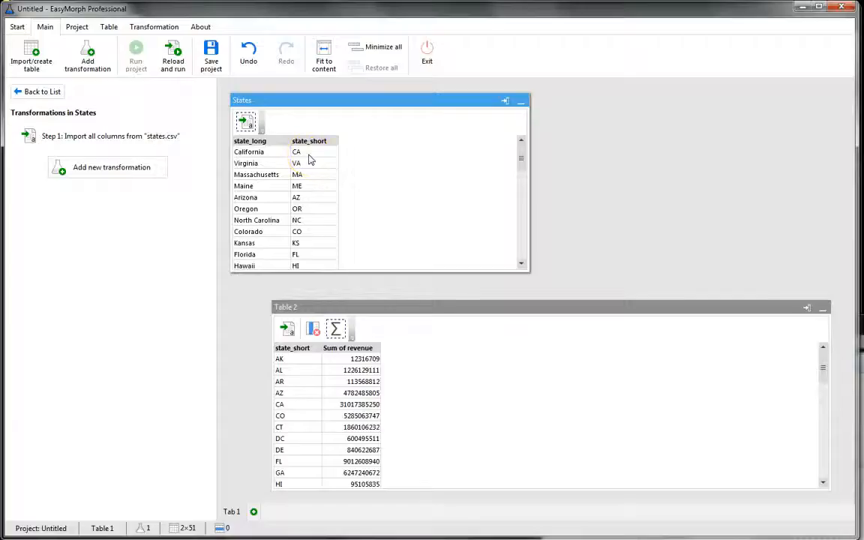
left_click(248, 153)
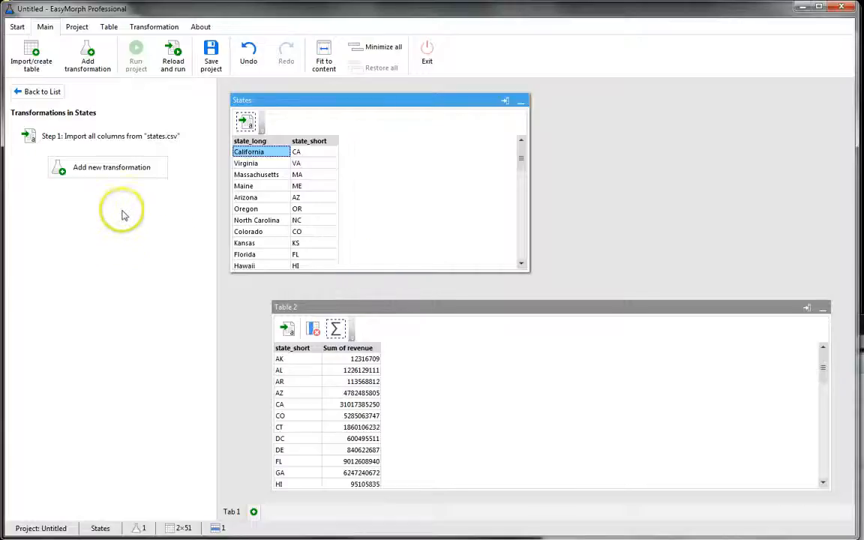
Insert a Merge another table transformation into Table 2 between Remove columns and Aggregate.
left_click(112, 169)
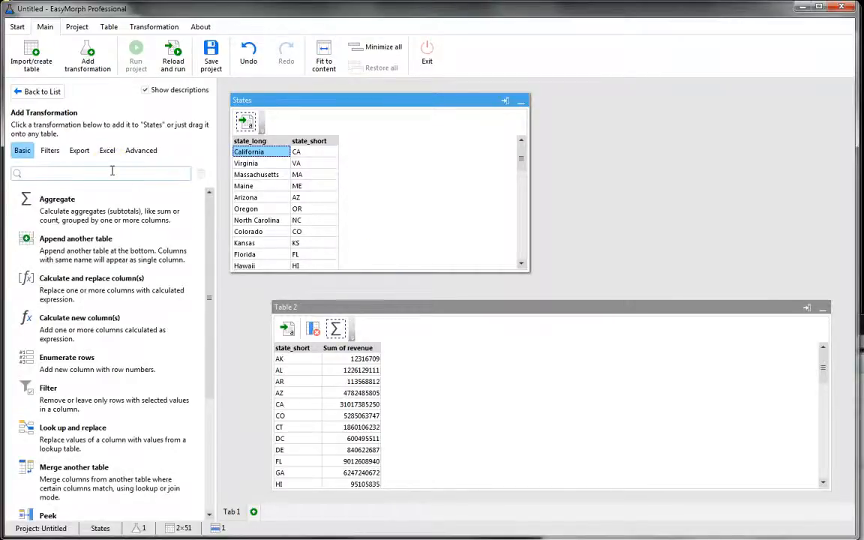
scroll(83, 281, "down", 2)
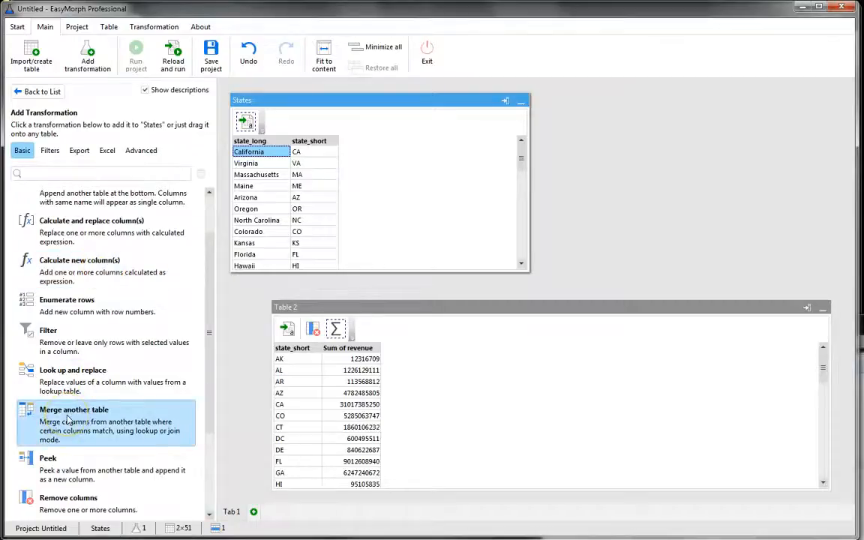
left_click_drag(67, 421, 332, 333)
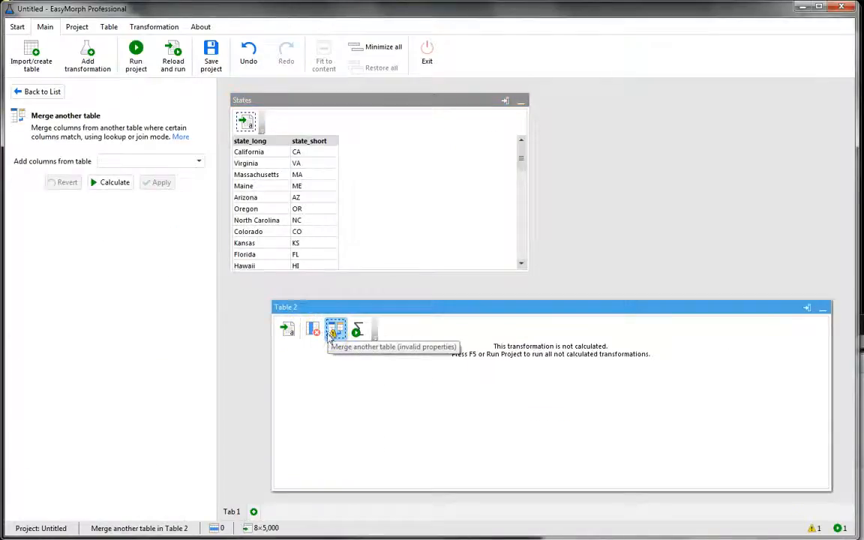
Set the merge to add state_long from States, matching state_short in Table 2 to state_short in States.
left_click(181, 164)
left_click(163, 179)
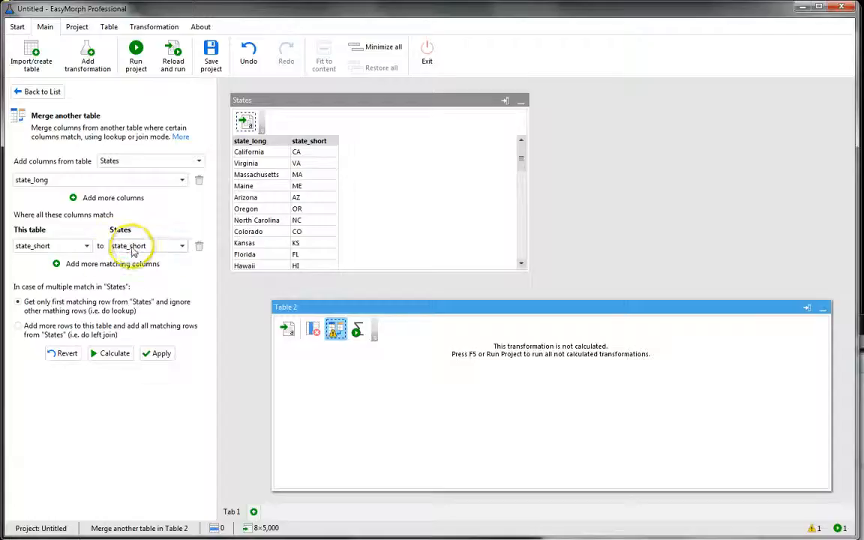
left_click(85, 265)
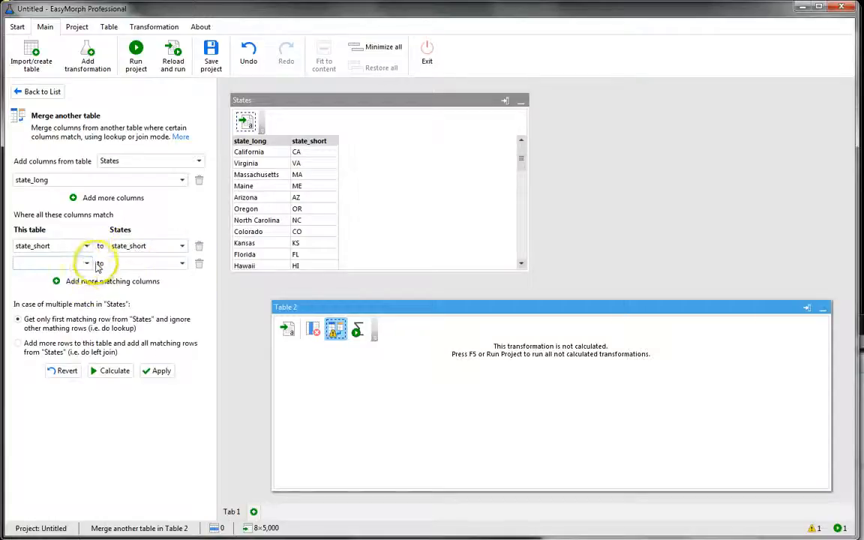
left_click(79, 262)
left_click(81, 264)
left_click(198, 269)
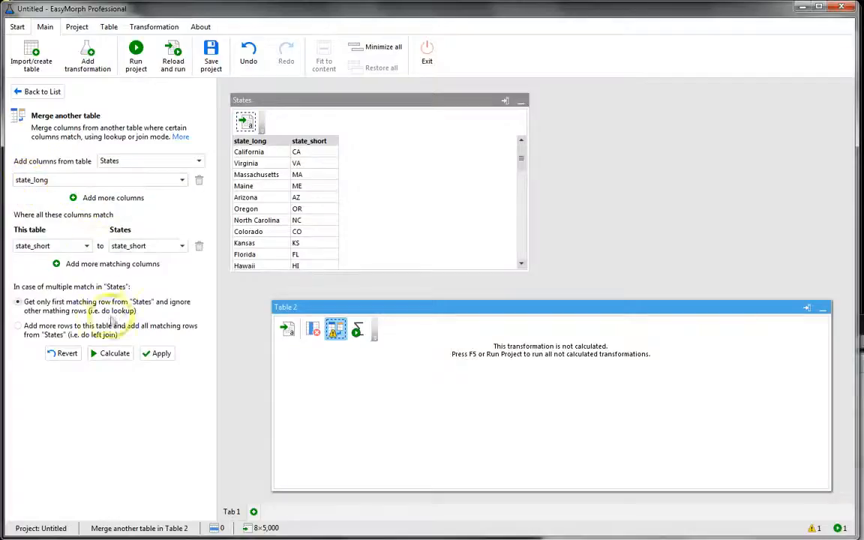
Calculate the merge, and narrow the States and Table 2 windows so they no longer overlap horizontally as much.
left_click(111, 353)
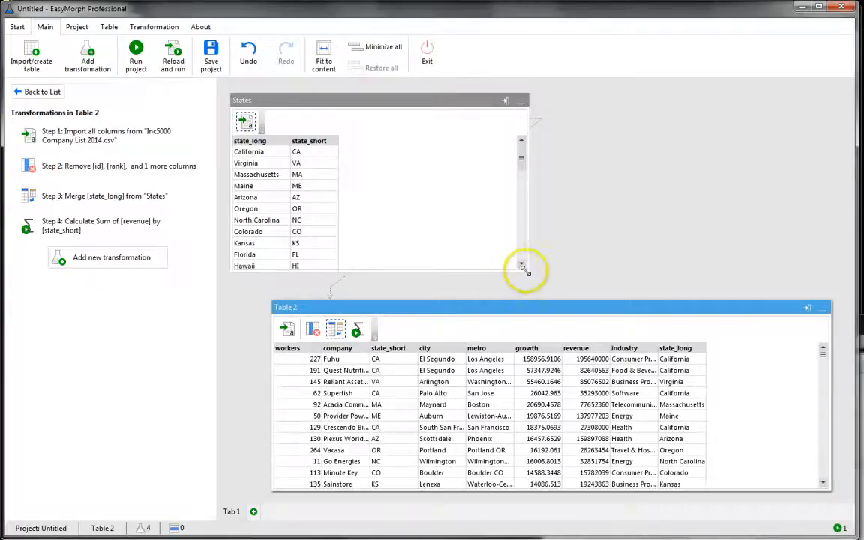
left_click_drag(525, 264, 356, 282)
left_click_drag(270, 338, 339, 340)
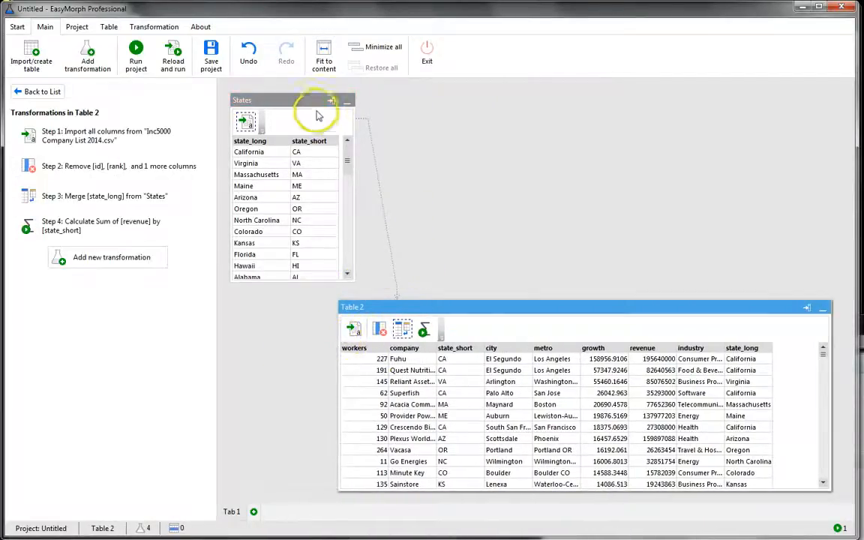
left_click(401, 330)
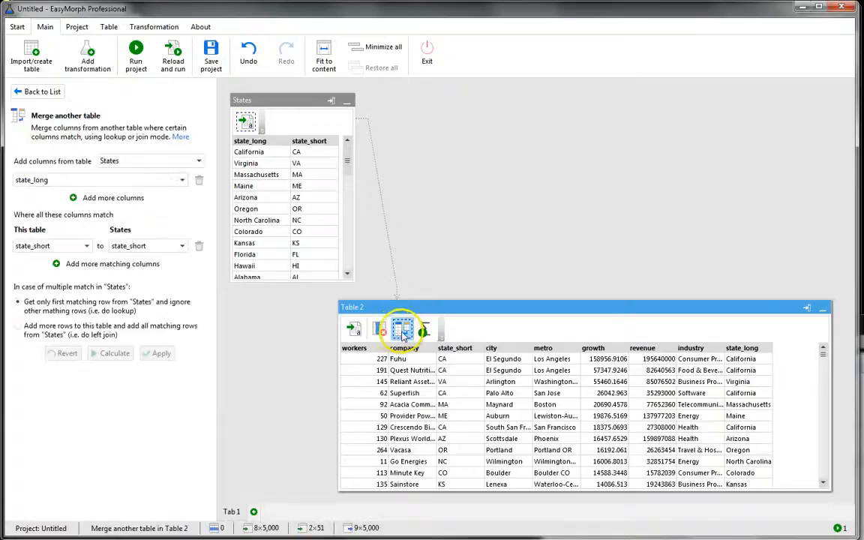
left_click(278, 109)
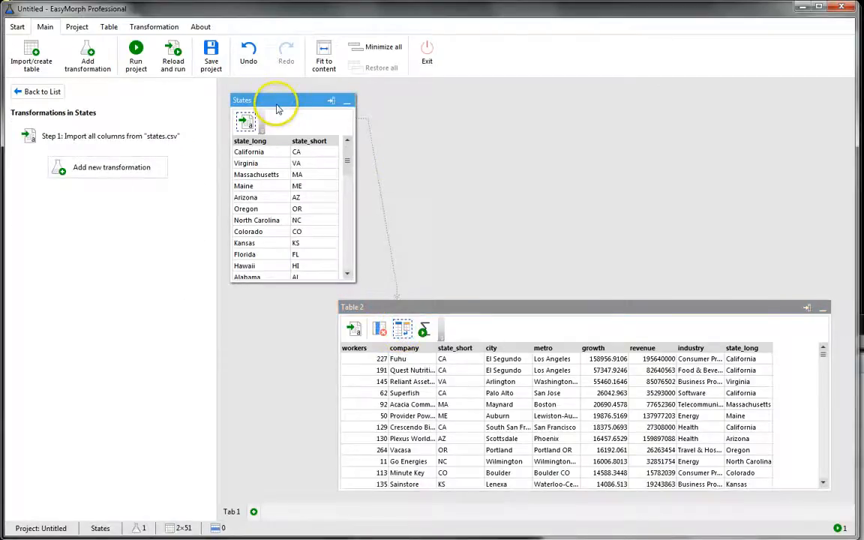
left_click(402, 330)
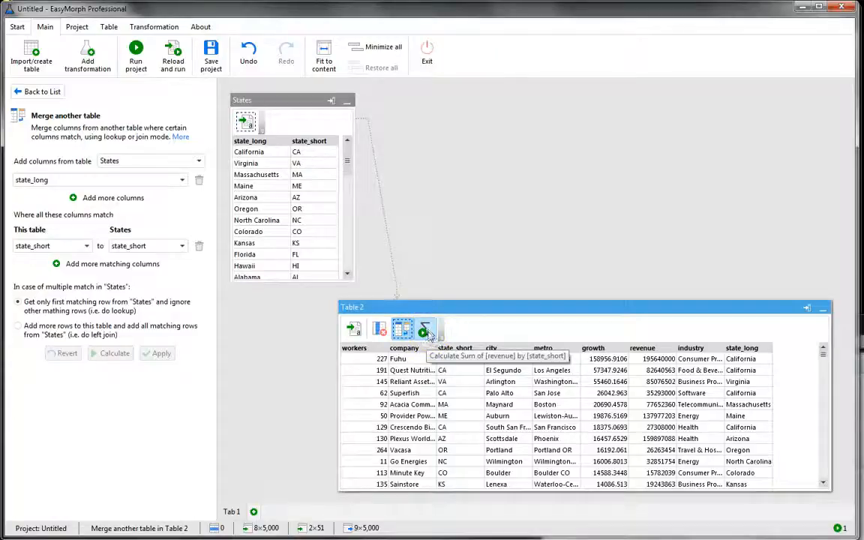
left_click(404, 330)
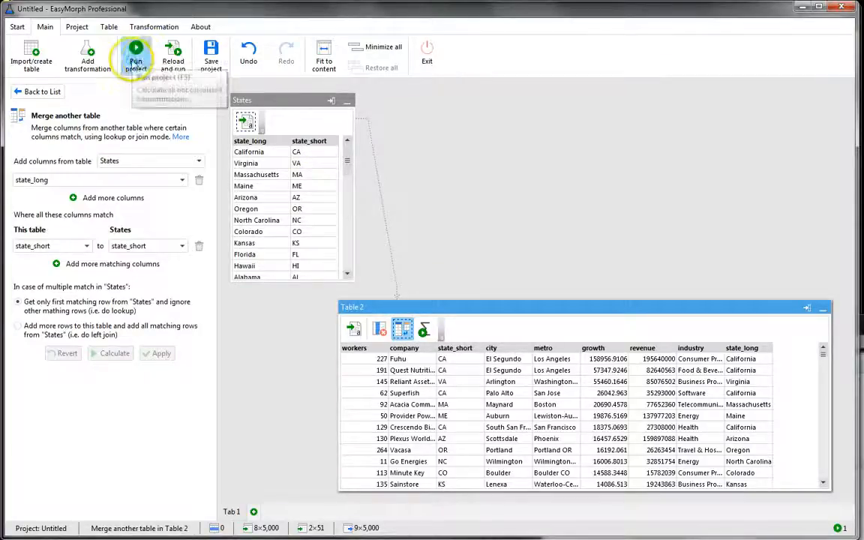
Run the project, and recalculate the Aggregate in Table 2 grouped by state_long instead of state_short.
left_click(134, 62)
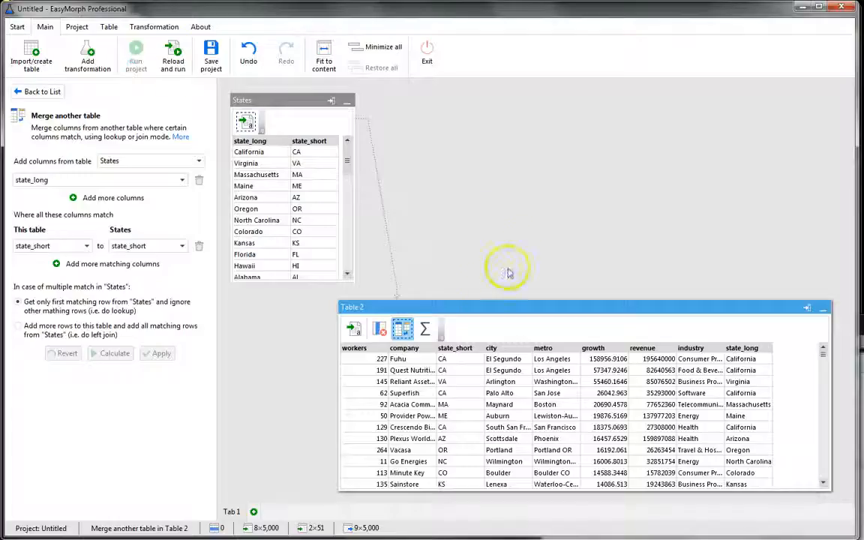
left_click(424, 330)
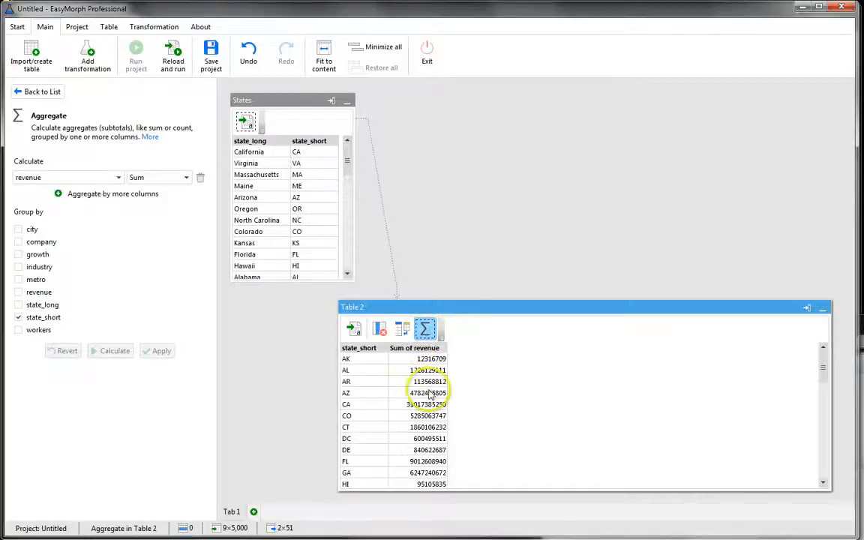
left_click(18, 304)
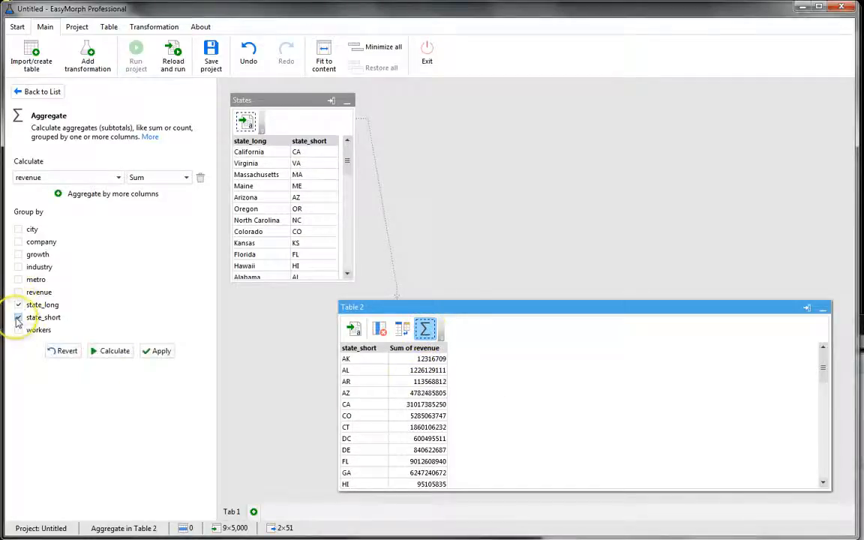
left_click(111, 351)
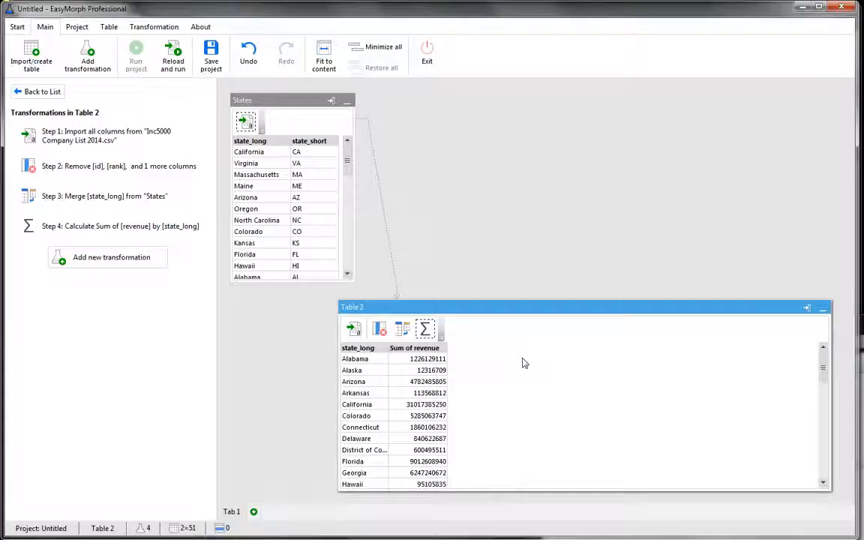
Add the Sum of workers to the Aggregate in Table 2, recalculate it, and widen the Sum of workers column.
left_click(402, 330)
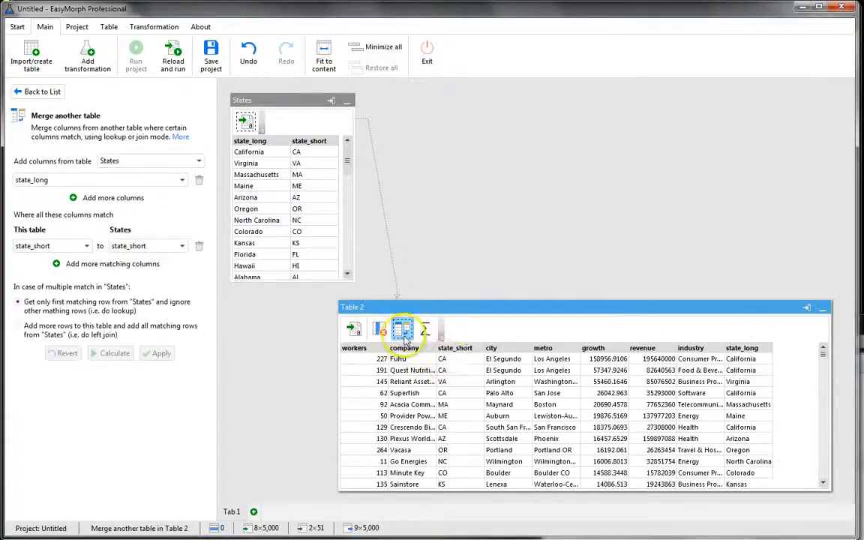
left_click(649, 351)
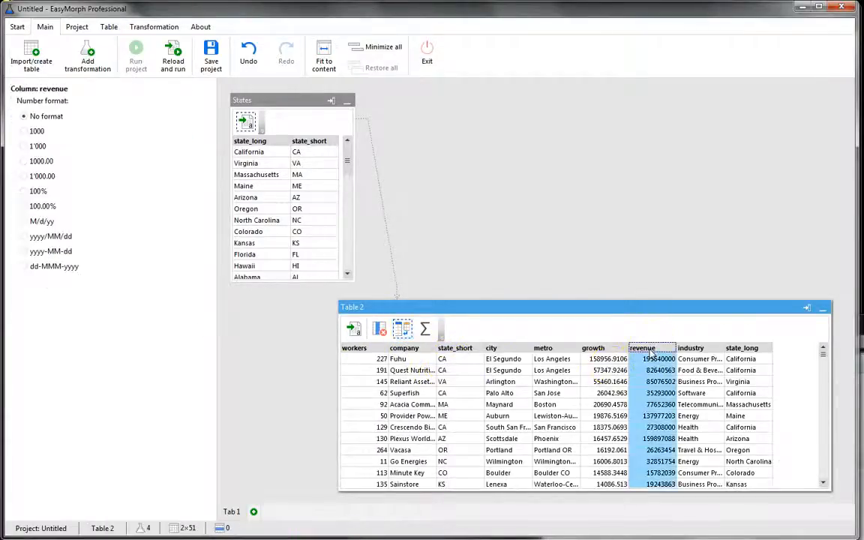
left_click(359, 351)
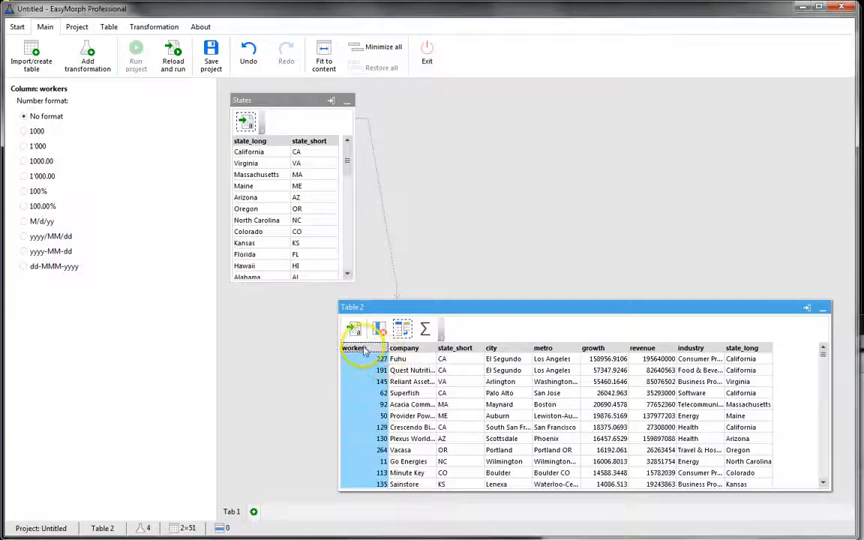
left_click(424, 329)
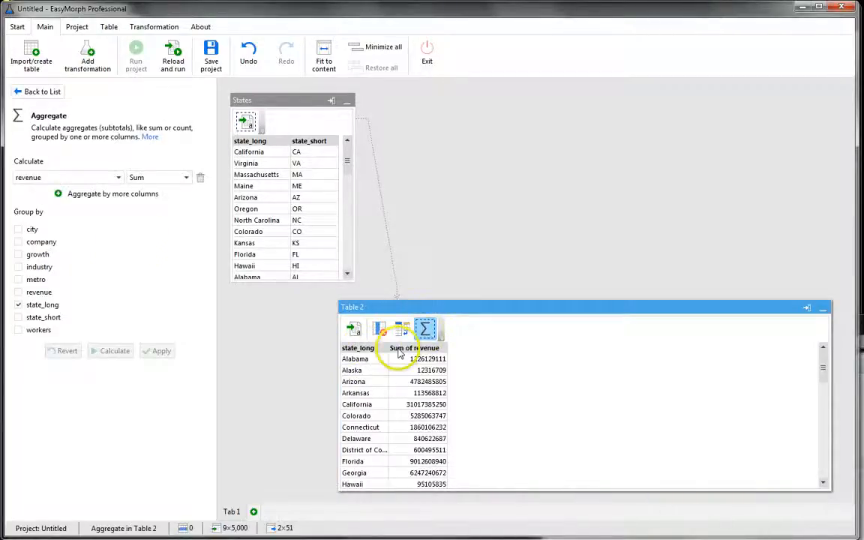
left_click(96, 194)
left_click(74, 195)
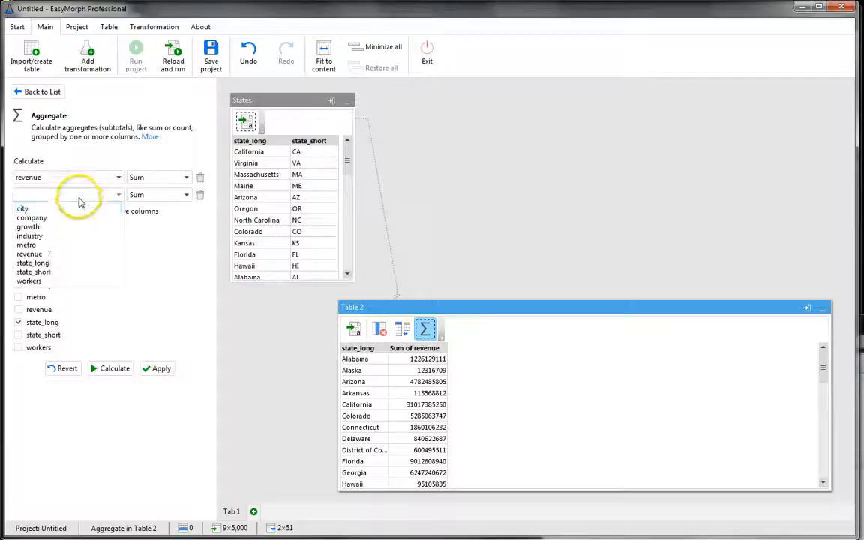
left_click(54, 283)
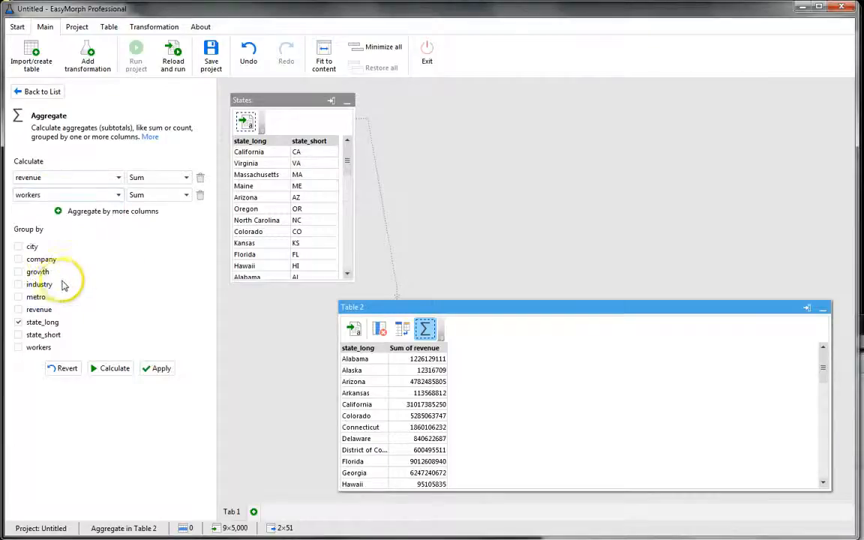
left_click(114, 369)
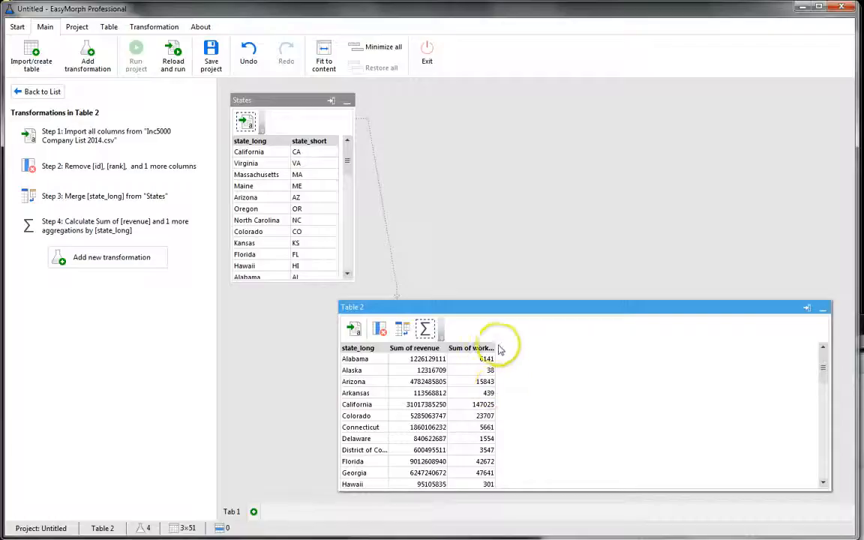
left_click_drag(495, 348, 510, 349)
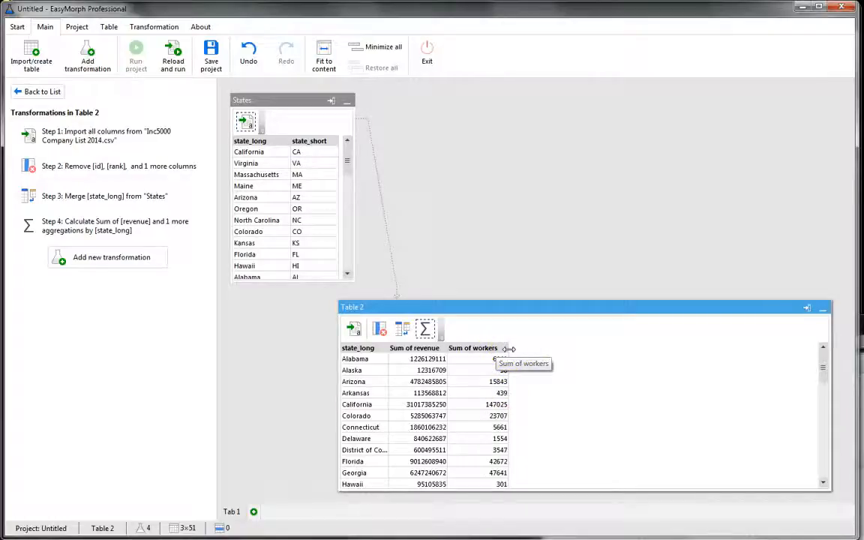
Add a Calculate new column(s) transformation after Aggregate in Table 2 and name the new column Revenue per worker.
left_click(97, 260)
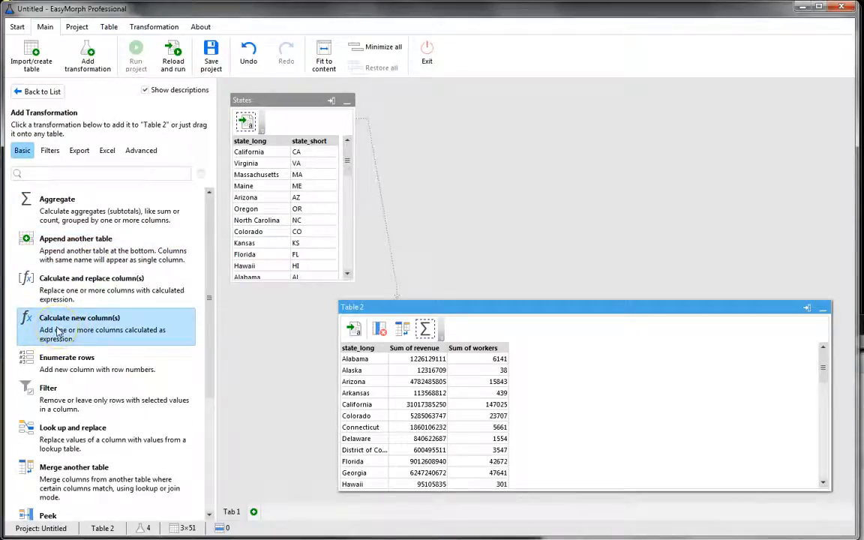
left_click_drag(58, 329, 439, 332)
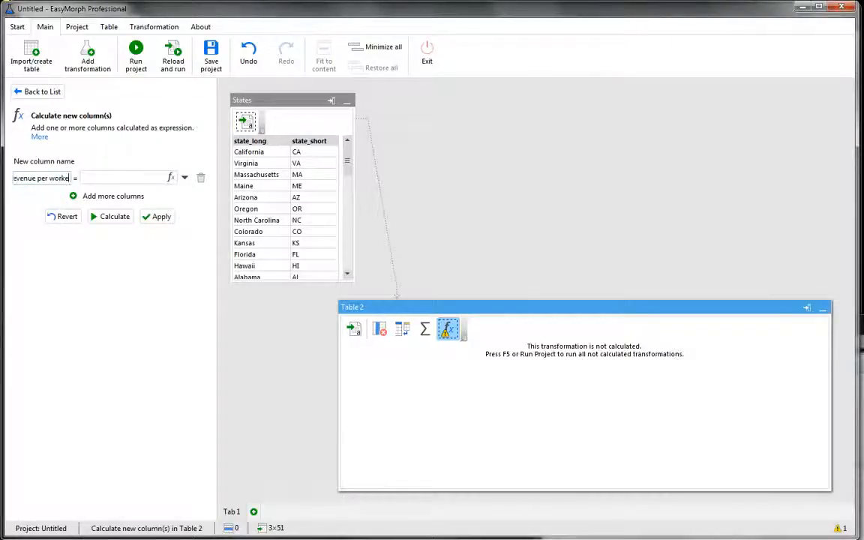
left_click(101, 196)
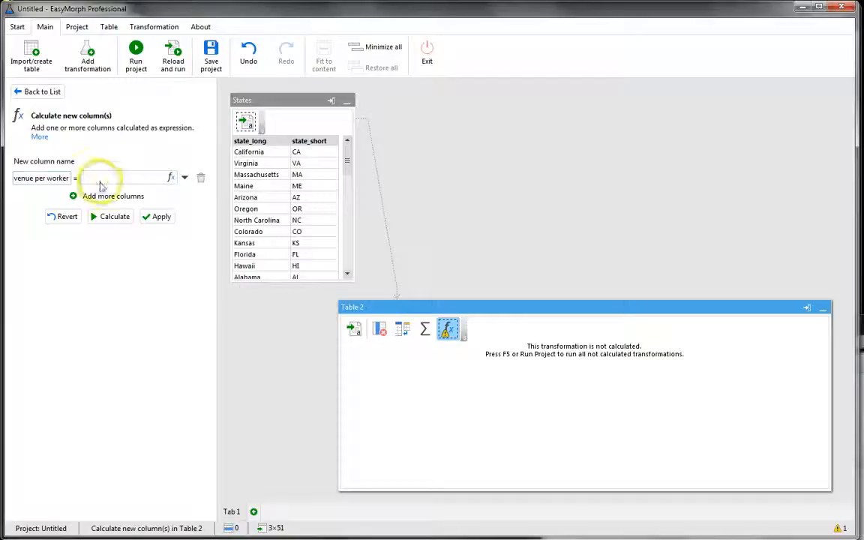
left_click(101, 216)
left_click(109, 233)
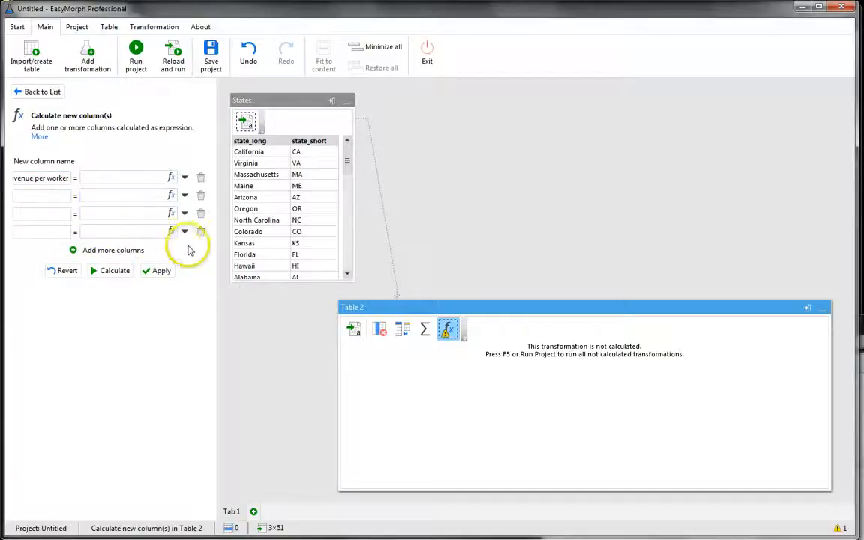
left_click(200, 196)
left_click(200, 196)
left_click(200, 195)
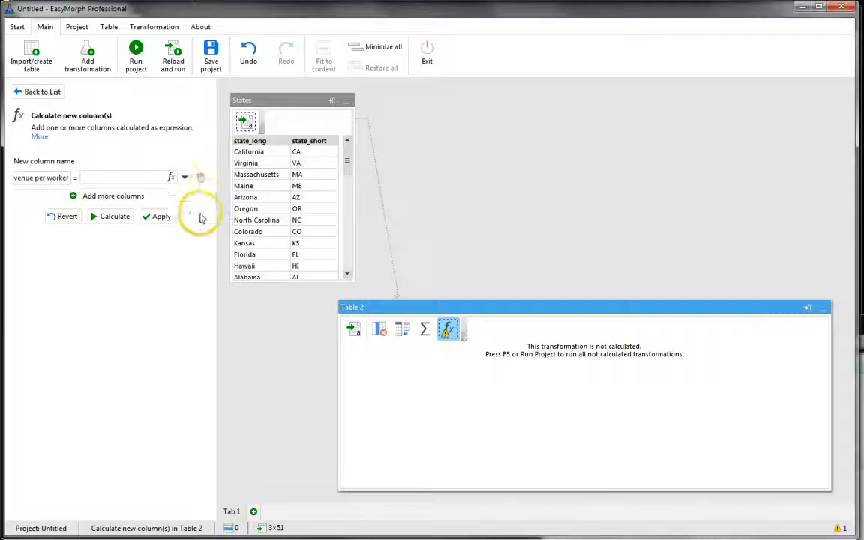
Enter the expression [Sum of revenue] / [Sum of workers] for the new column in the Expression Editor.
left_click(170, 181)
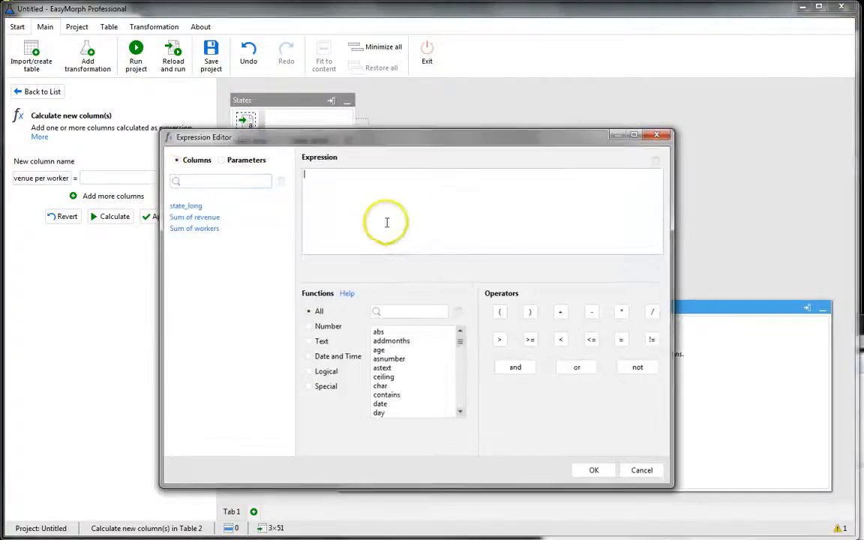
left_click_drag(402, 144, 390, 137)
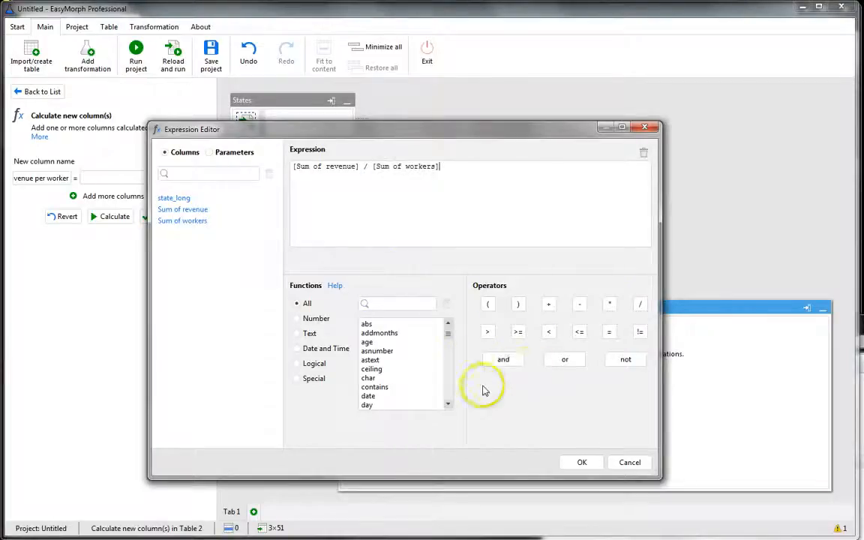
Browse the functions available for expressions by category: Number, Text, Date and Time, Logical, Special and All.
left_click_drag(448, 335, 435, 401)
left_click(379, 394)
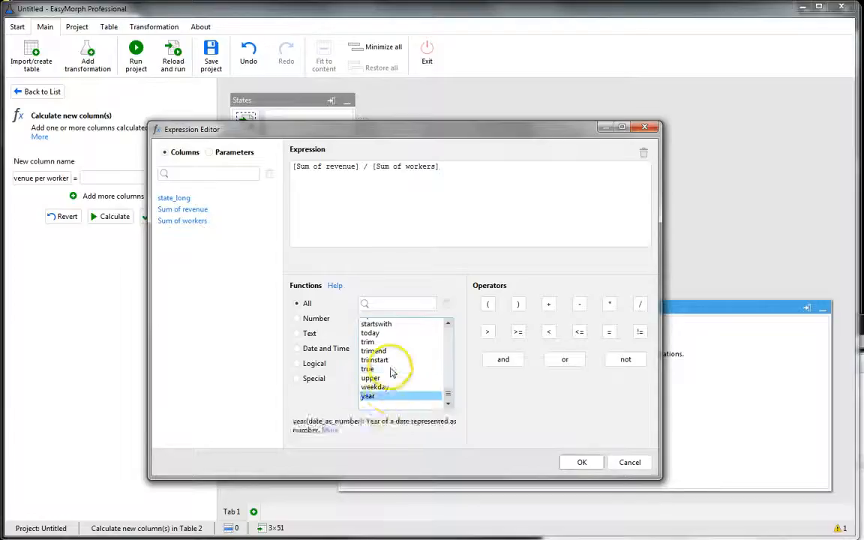
left_click(366, 368)
left_click(320, 324)
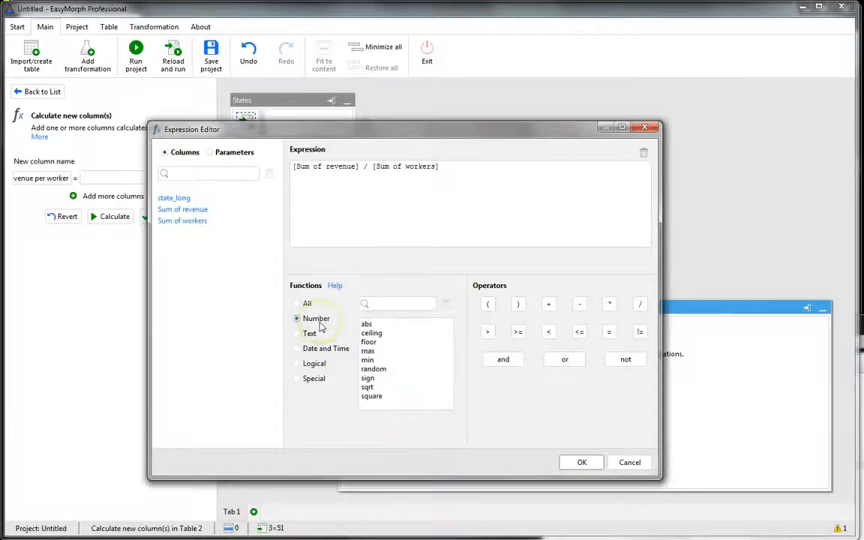
left_click(311, 333)
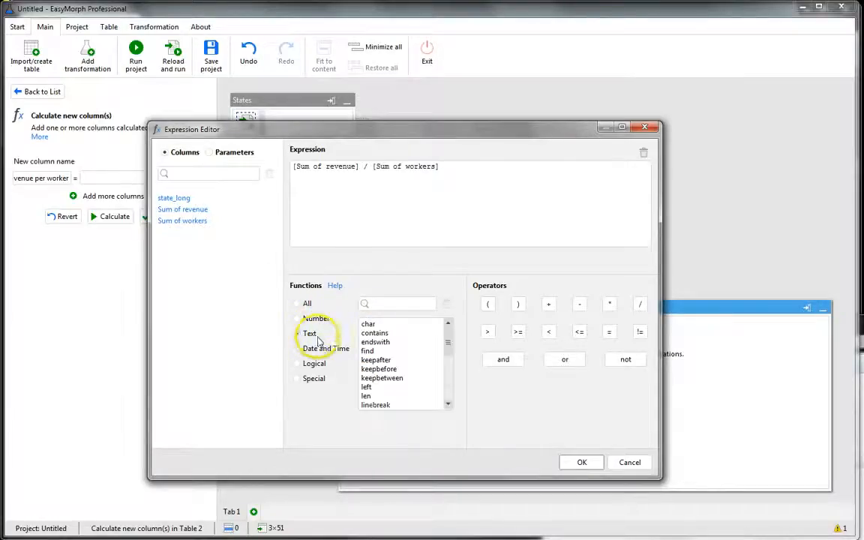
left_click(324, 350)
left_click(314, 365)
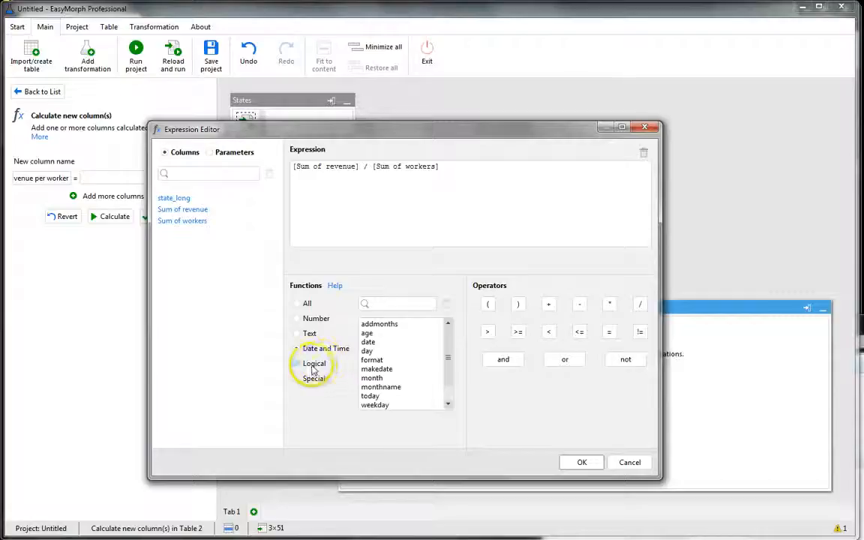
left_click(315, 379)
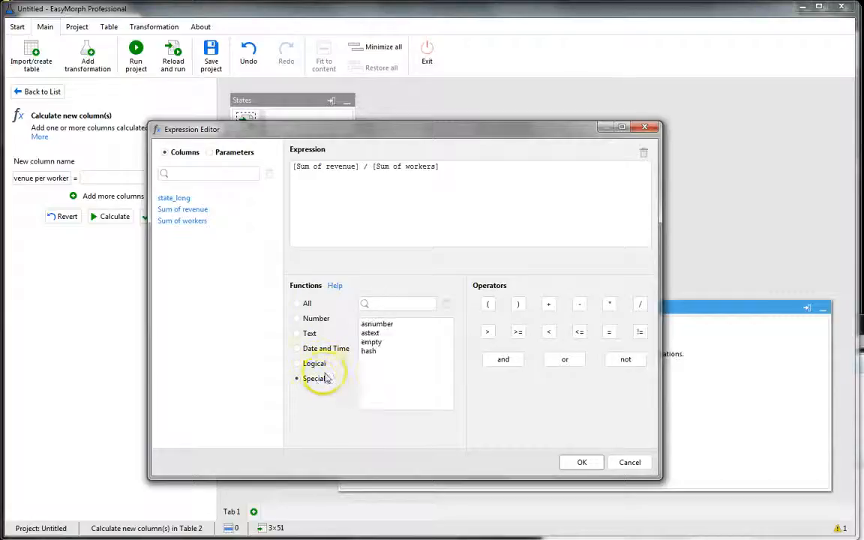
left_click(308, 303)
Accept the [Sum of revenue] / [Sum of workers] expression and close the Expression Editor.
left_click(466, 175)
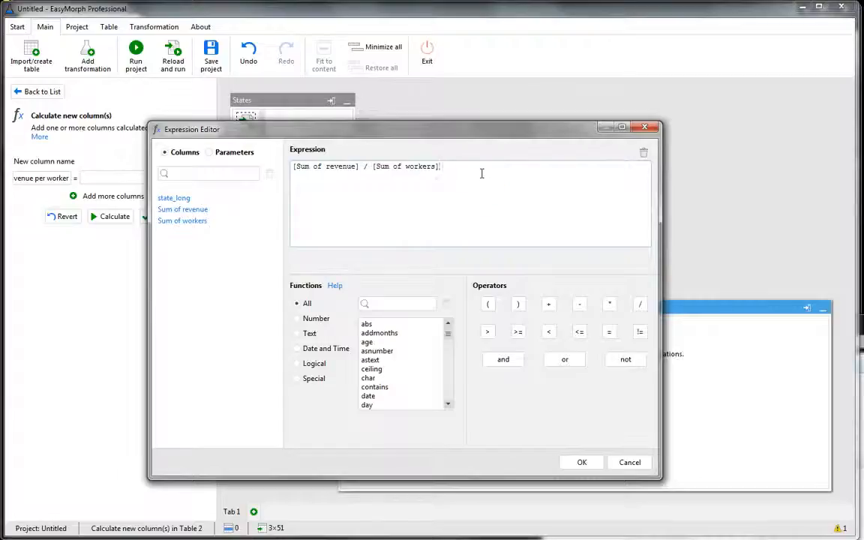
left_click(583, 463)
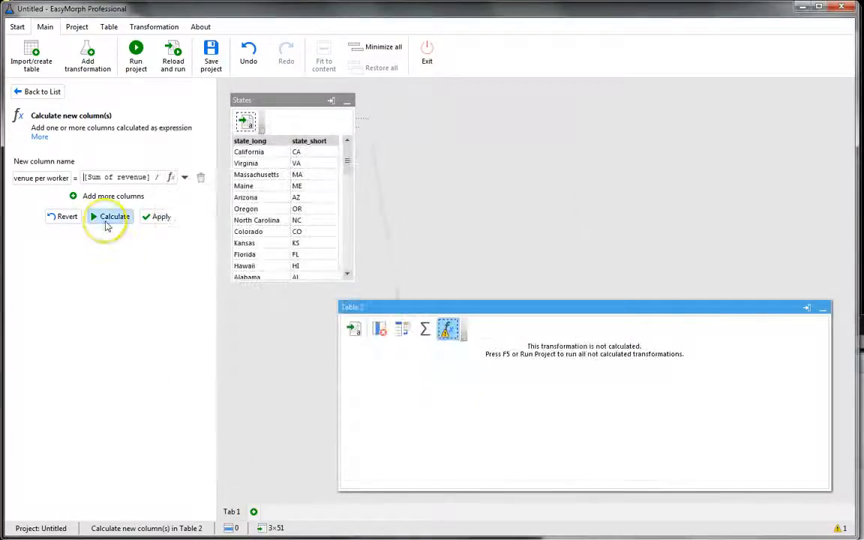
Calculate the Revenue per worker column, then format it as 1'000 and fit its width to the content.
left_click(106, 222)
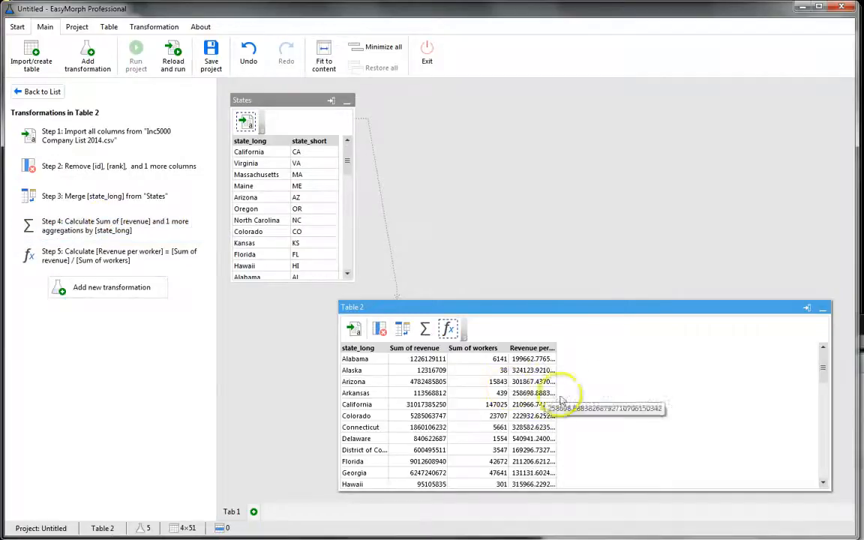
left_click_drag(555, 348, 590, 349)
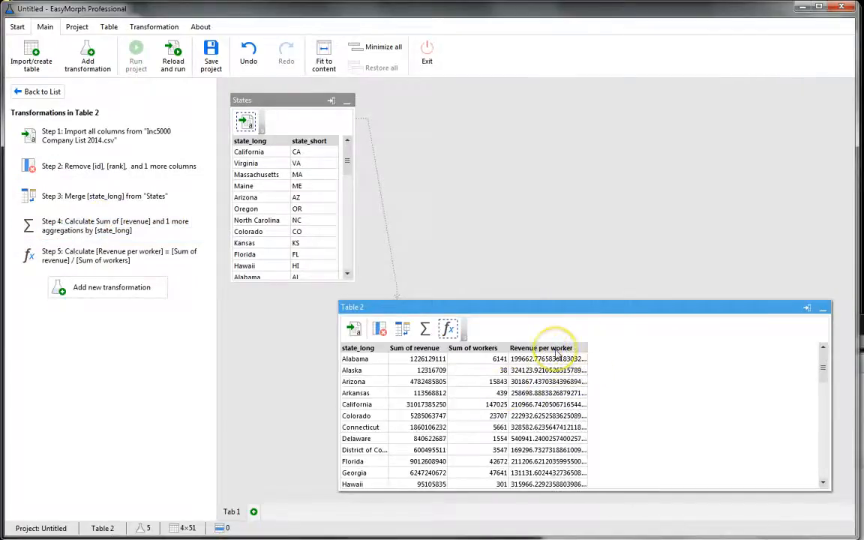
left_click(557, 351)
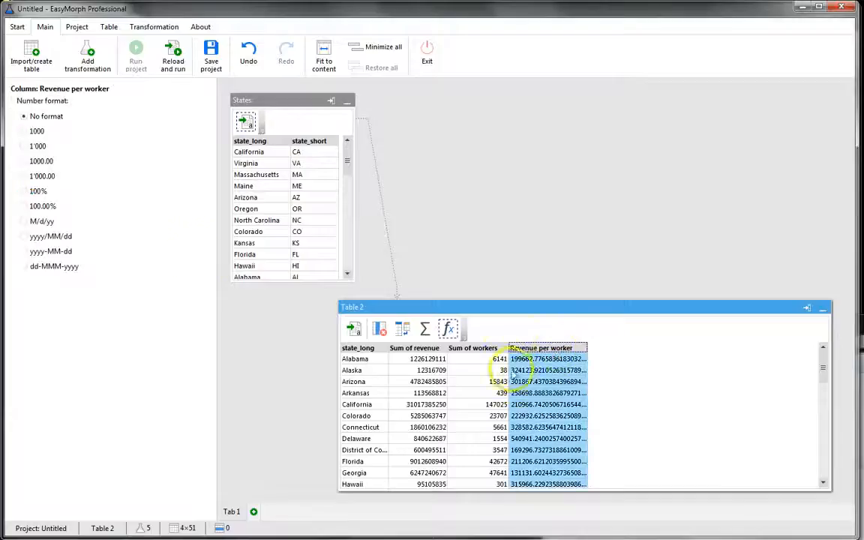
left_click(35, 146)
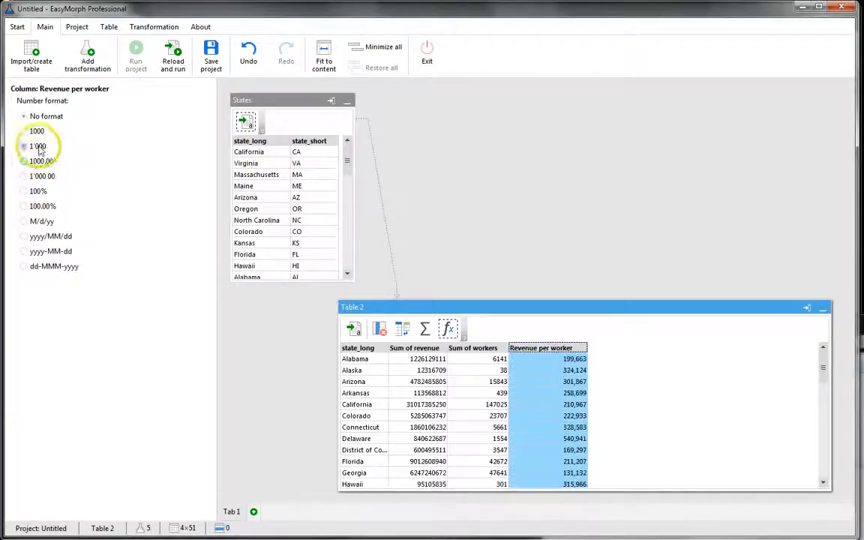
double_click(588, 348)
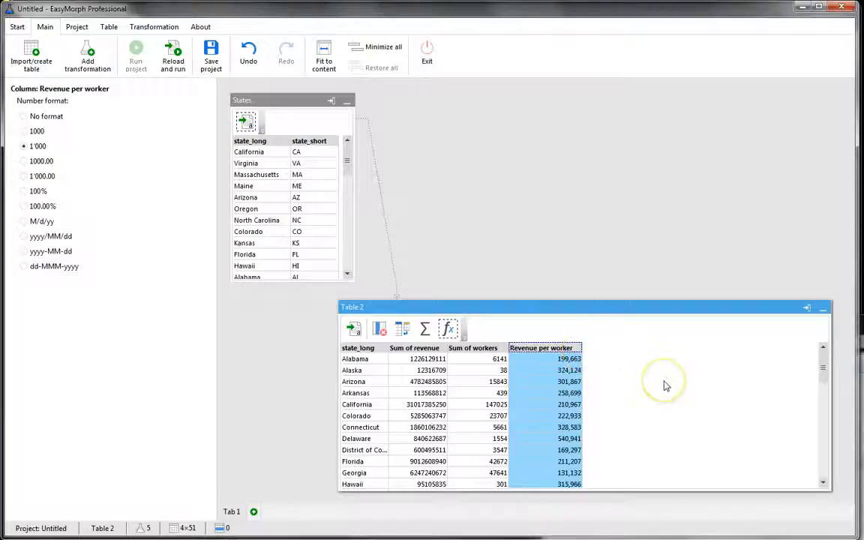
Remove the Sum of revenue and Sum of workers columns from Table 2 together.
left_click(415, 350)
left_click(474, 349, "shift")
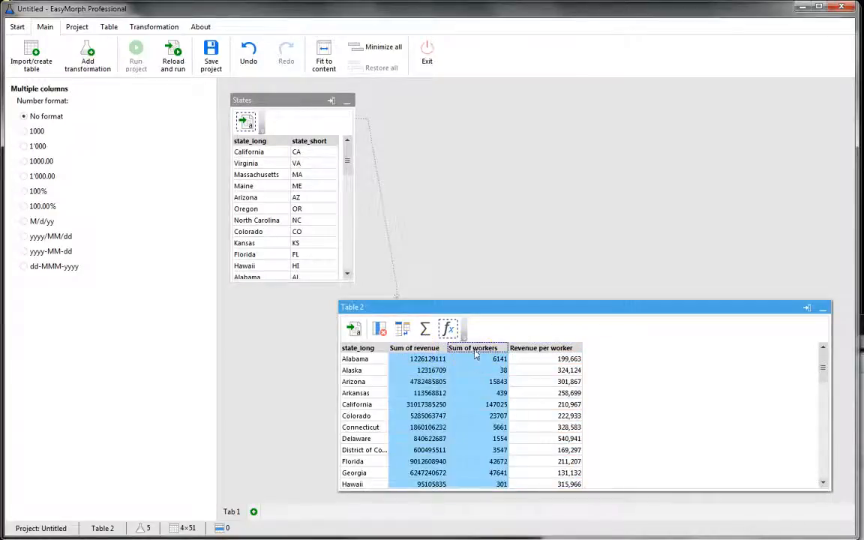
right_click(475, 354)
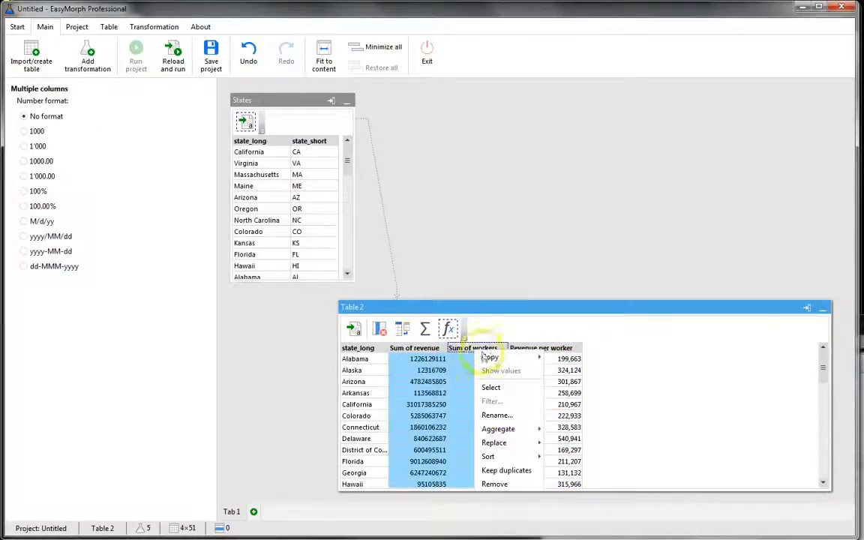
left_click(494, 485)
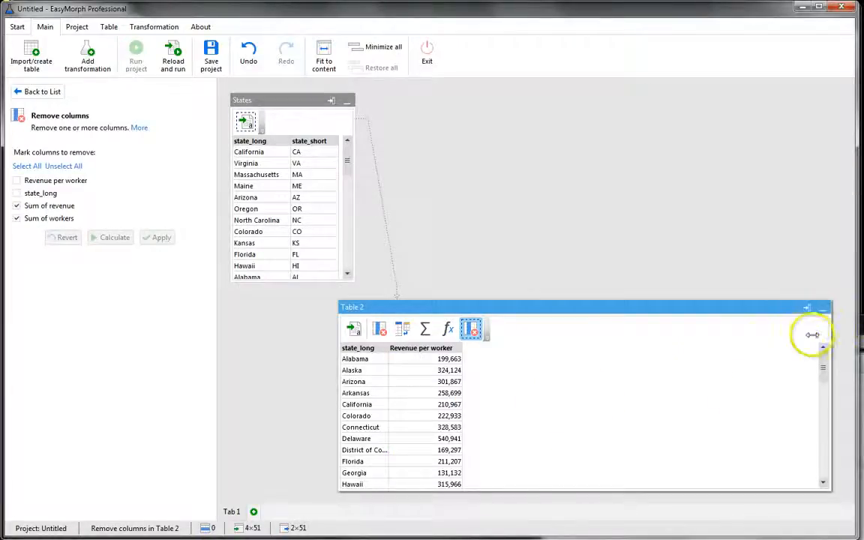
Narrow and reposition the Table 2 window, and widen its state_long column to fit the full state names.
left_click_drag(813, 335, 524, 375)
left_click(432, 307)
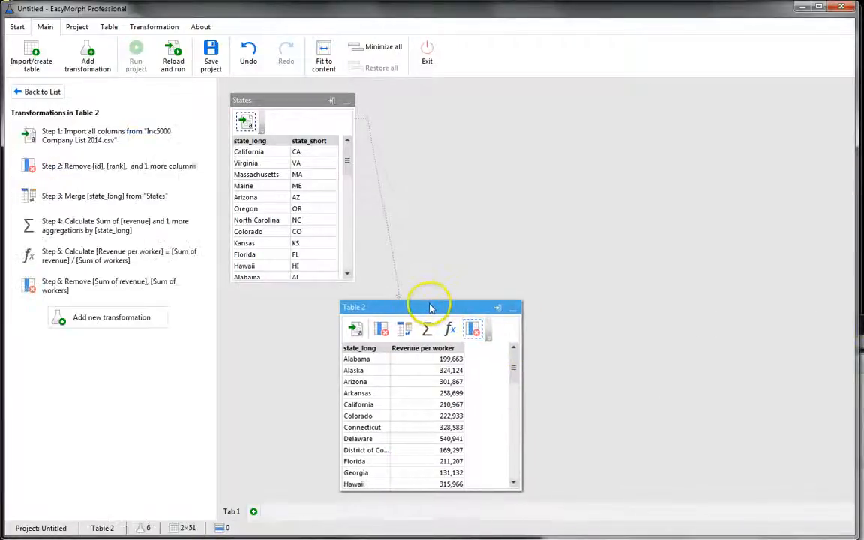
left_click_drag(432, 307, 520, 266)
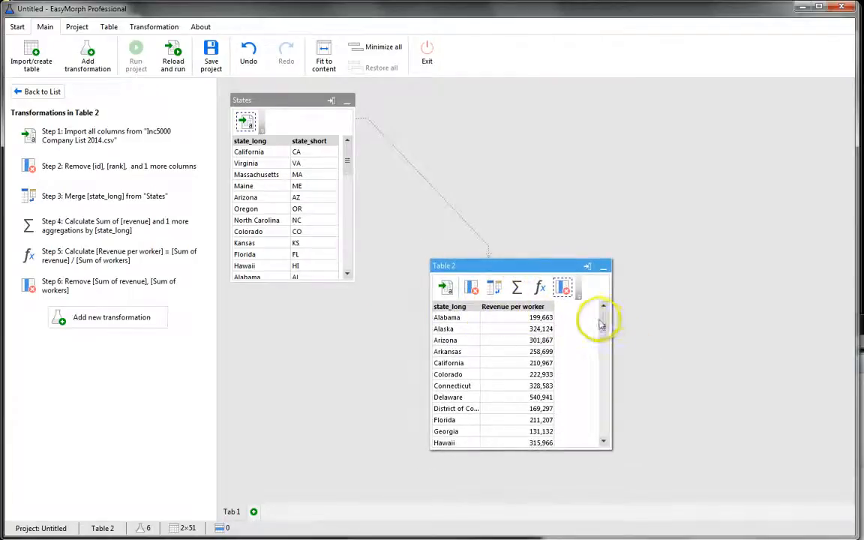
left_click_drag(602, 322, 601, 285)
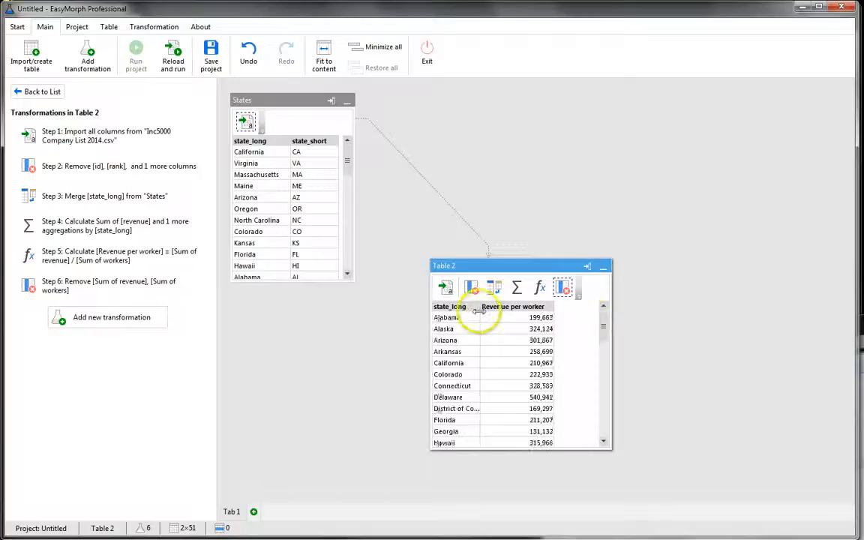
left_click_drag(480, 309, 509, 311)
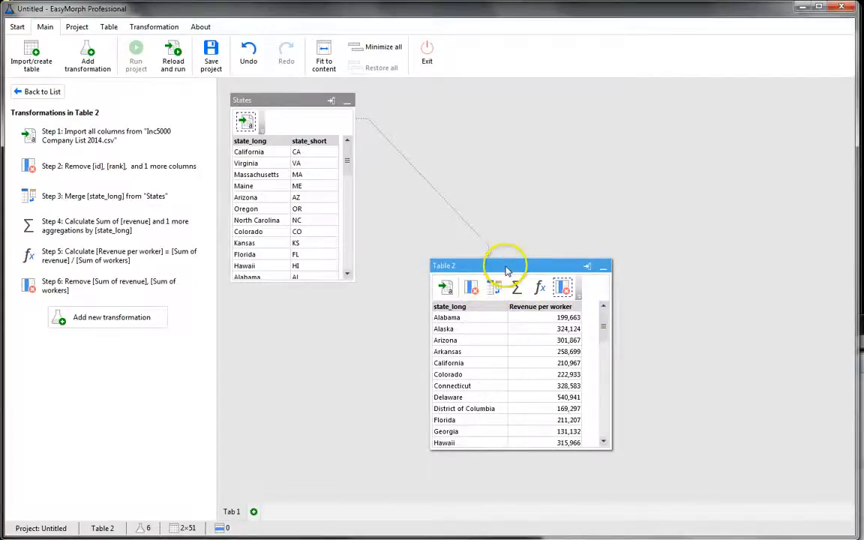
left_click_drag(507, 270, 492, 290)
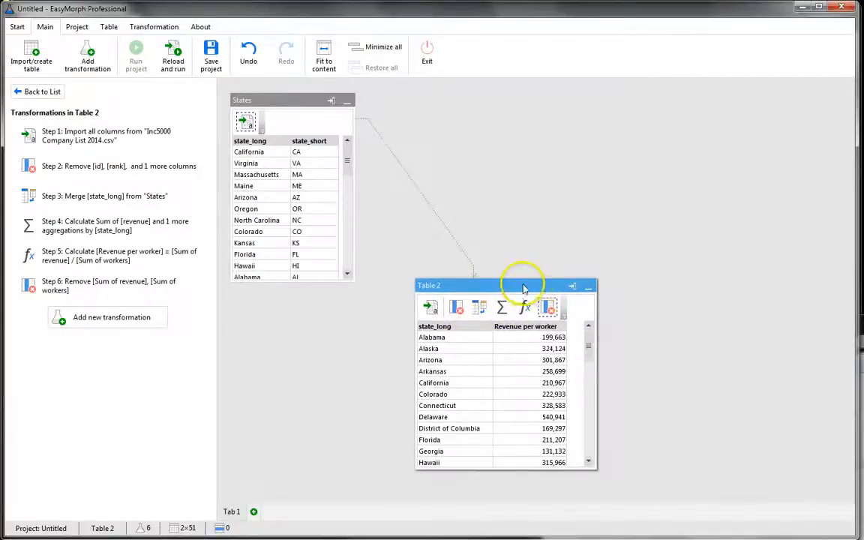
left_click_drag(520, 286, 511, 283)
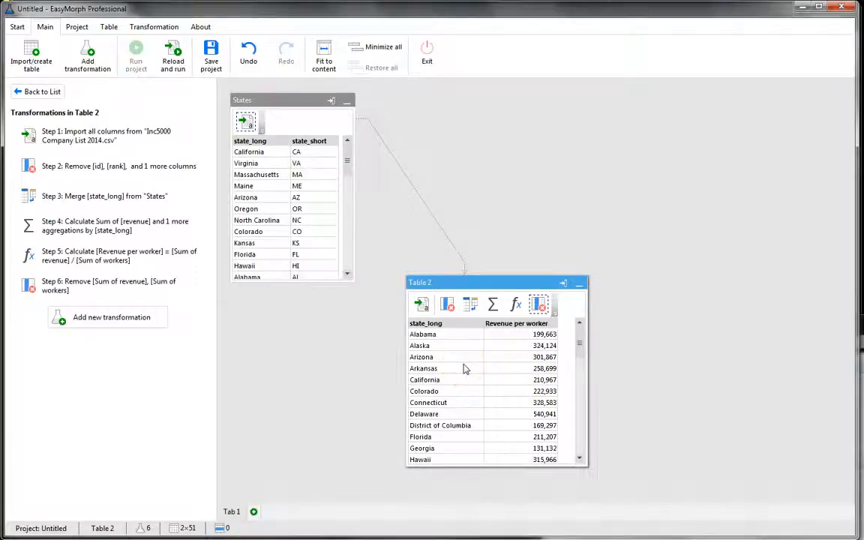
Insert a Filter on state_short right after the first Remove columns transformation in Table 2, widening the table window to show more columns.
left_click(447, 306)
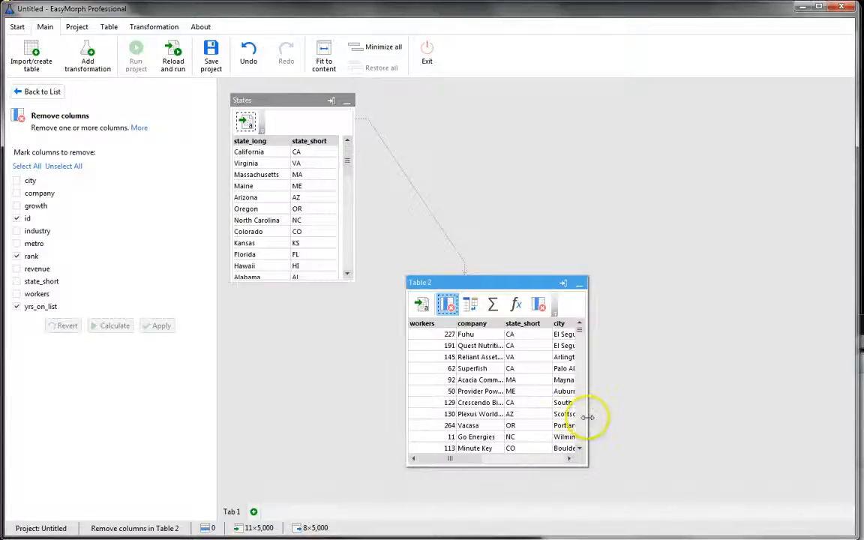
left_click_drag(587, 417, 770, 417)
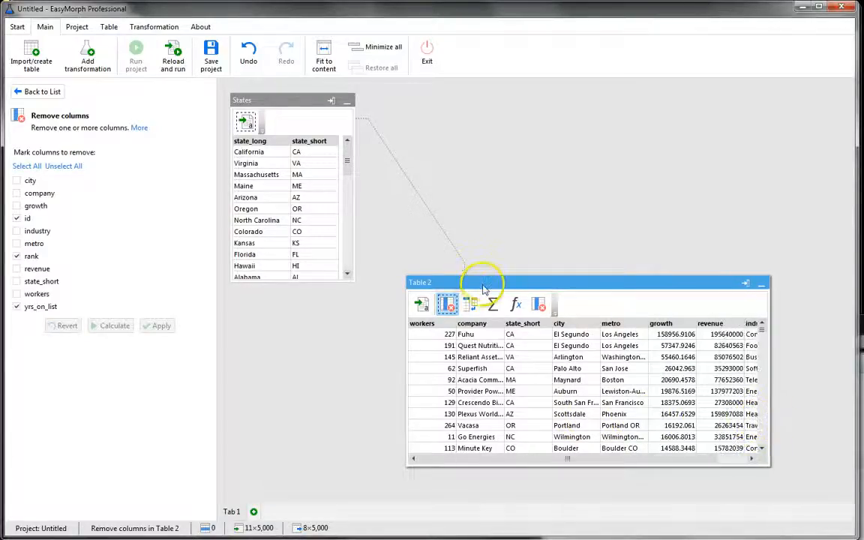
left_click_drag(484, 288, 465, 307)
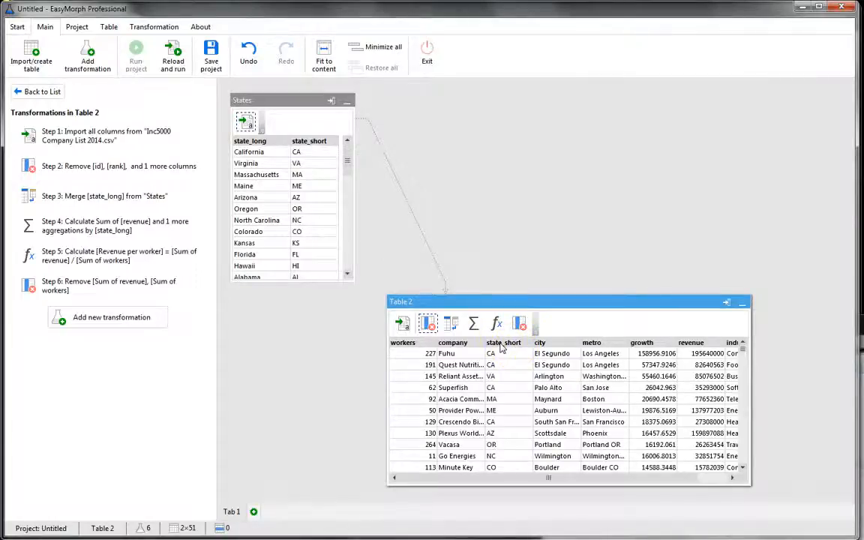
right_click(502, 346)
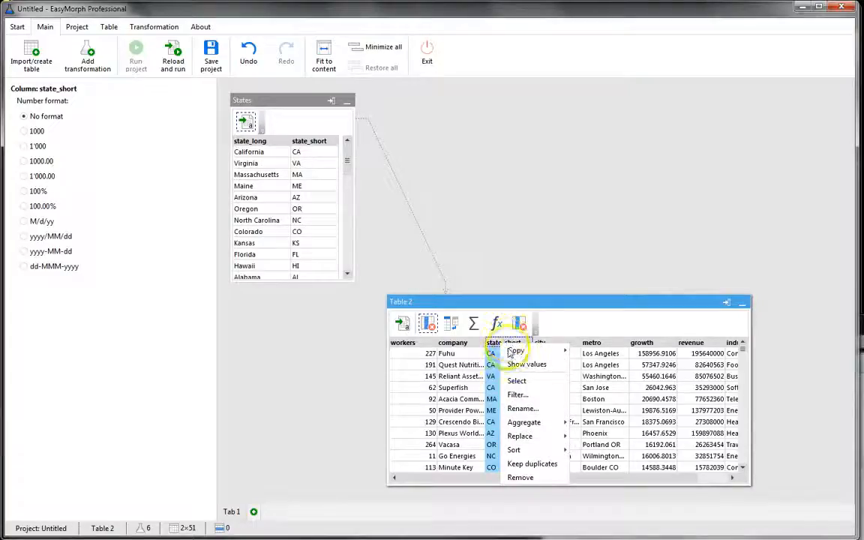
left_click(520, 398)
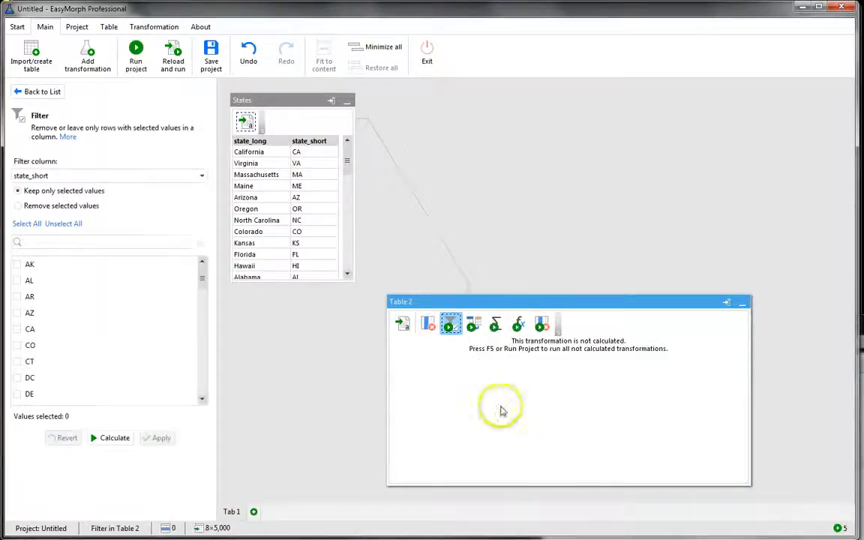
Set the filter to keep only AL, AR, CA, CT, ND, NH, NM and NY, and calculate it.
left_click(32, 299)
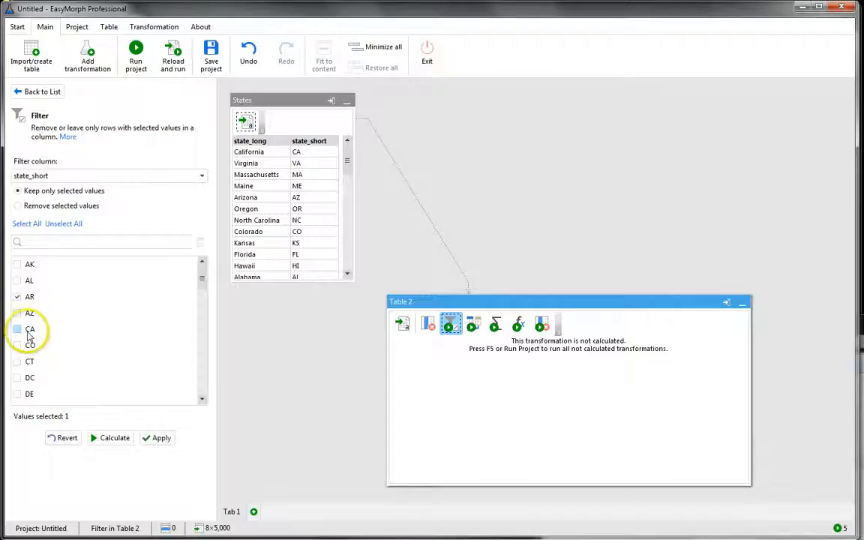
left_click(28, 332)
left_click(28, 364)
scroll(41, 359, "down", 9)
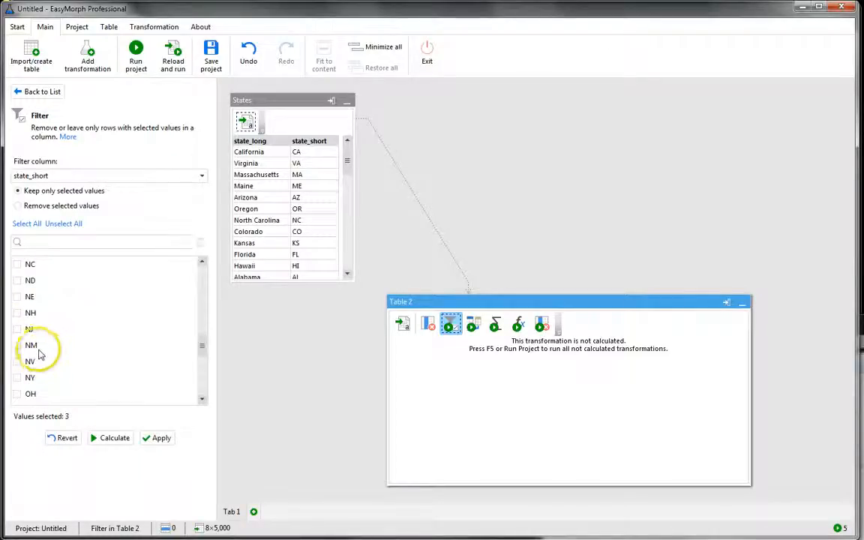
left_click(30, 313)
left_click(30, 280)
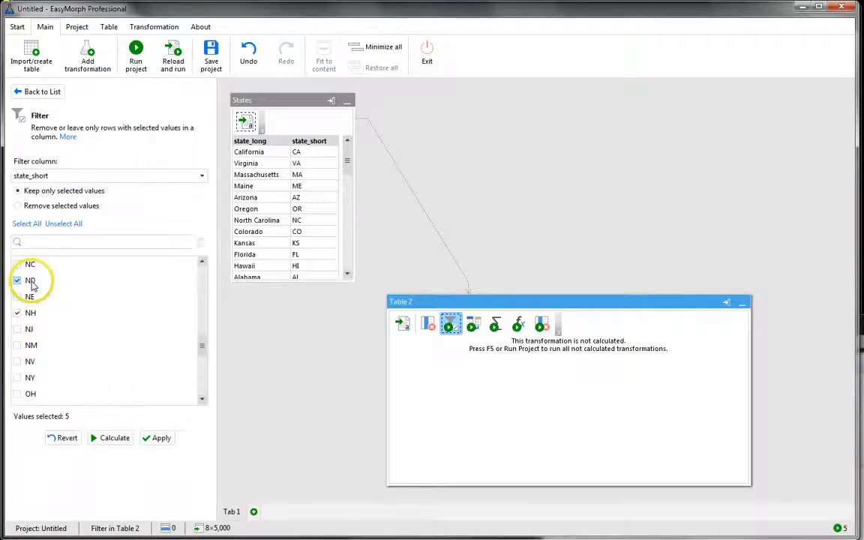
left_click(31, 347)
left_click(30, 379)
scroll(60, 343, "up", 9)
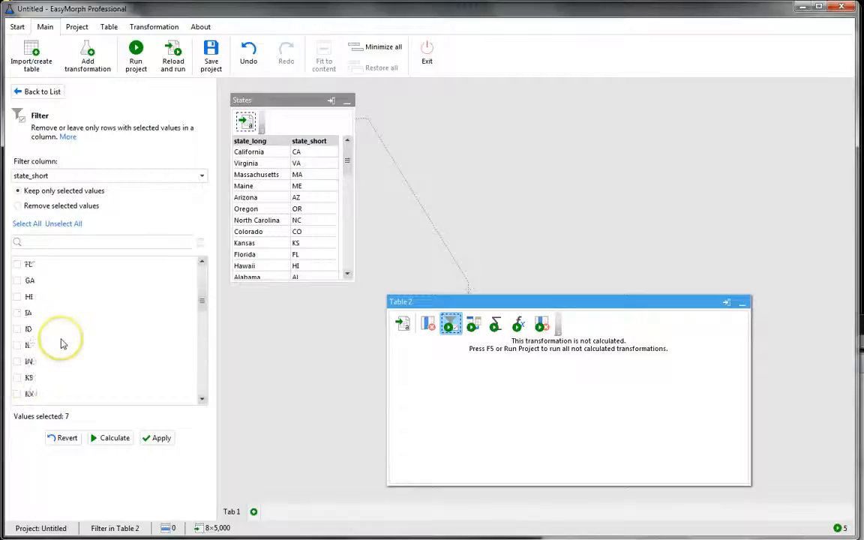
left_click(35, 282)
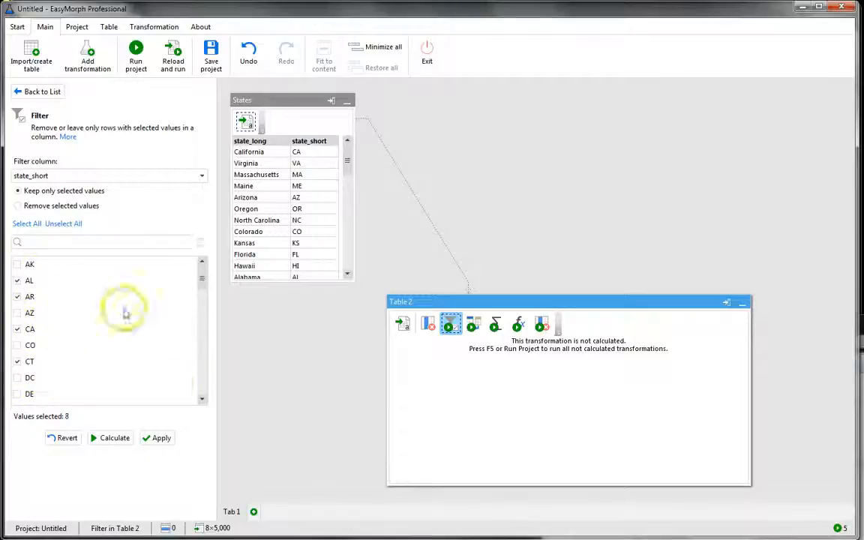
left_click(108, 438)
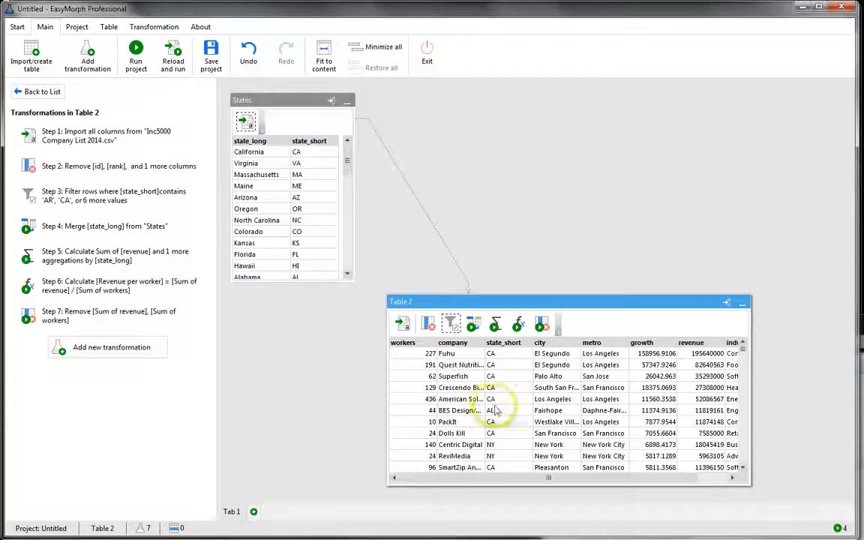
Check the unique values of the filtered state_short column and close the list.
left_click(507, 348)
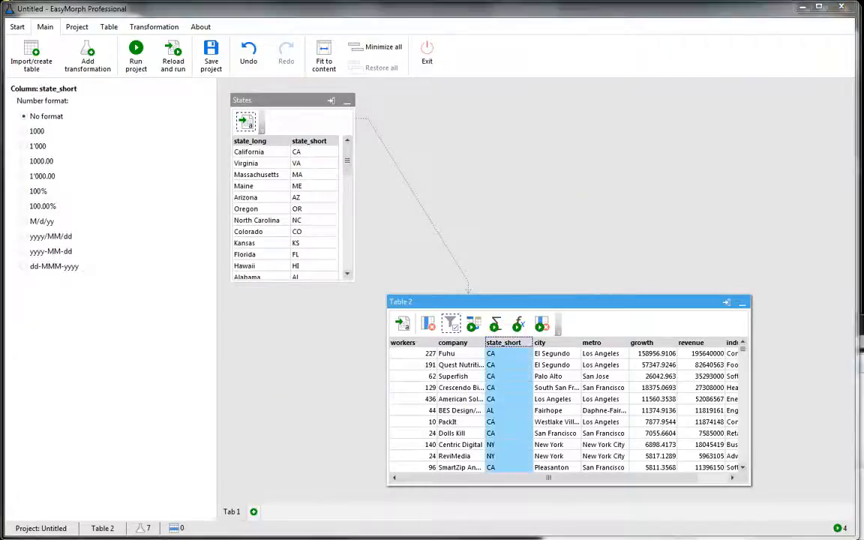
left_click_drag(472, 35, 459, 133)
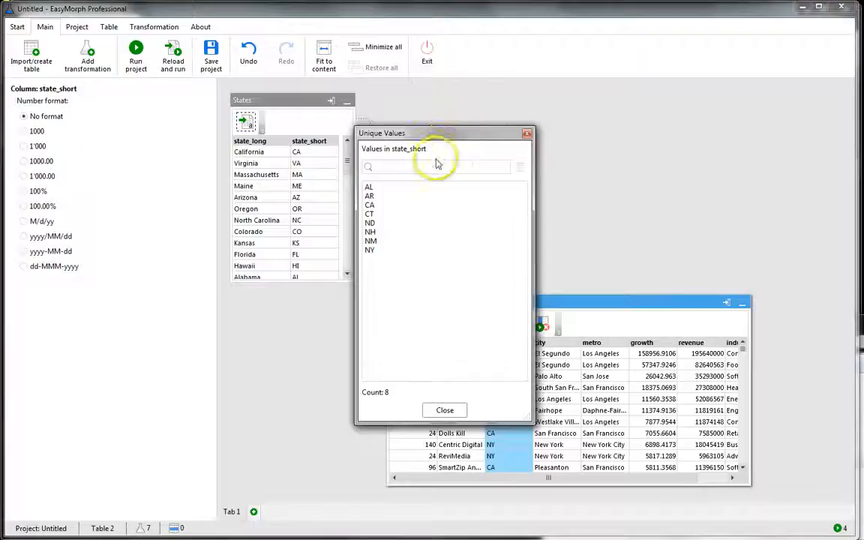
left_click(388, 215)
left_click(371, 240)
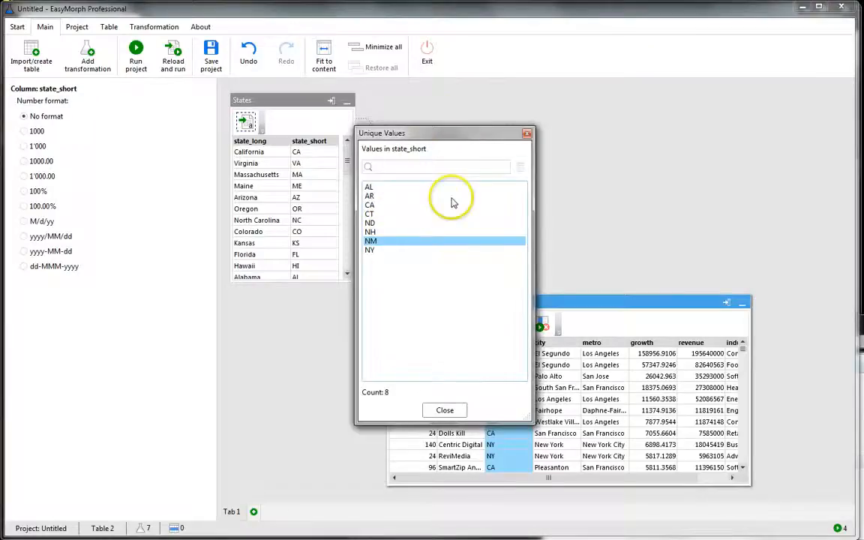
left_click(527, 133)
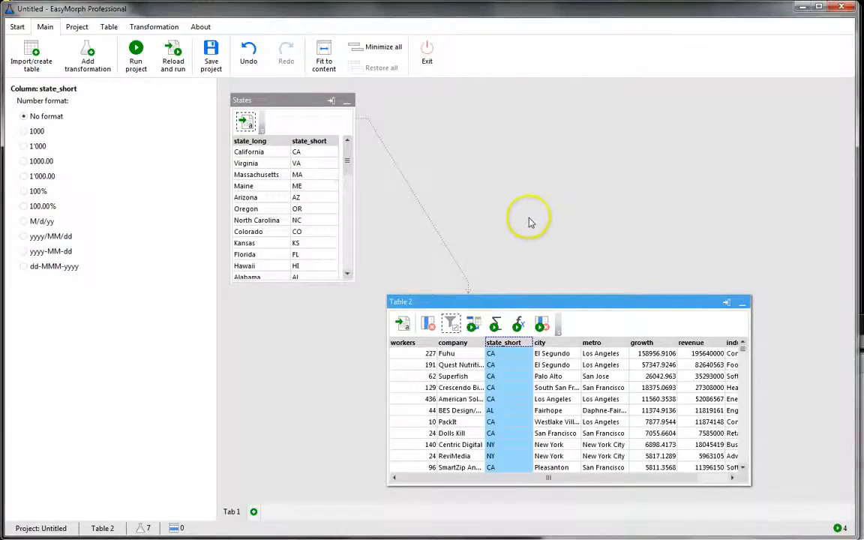
Run the project and display the result of the last Remove columns transformation in Table 2.
left_click(140, 71)
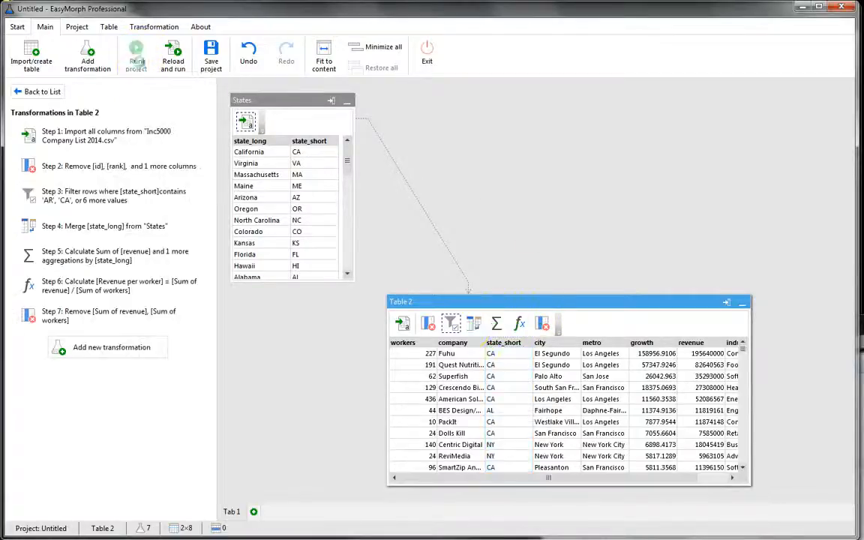
left_click(542, 322)
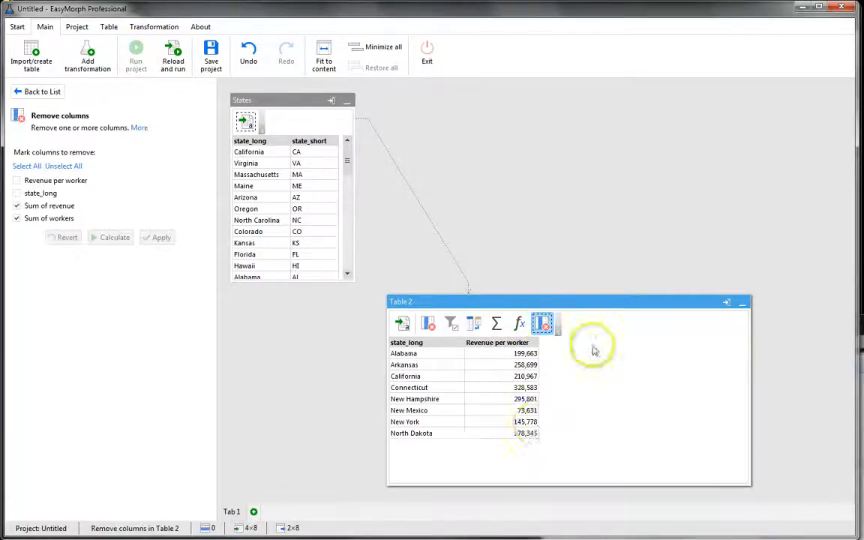
Examine the remaining states and their revenue per worker in Table 2's final result.
left_click(423, 356)
left_click(421, 389)
left_click(418, 401)
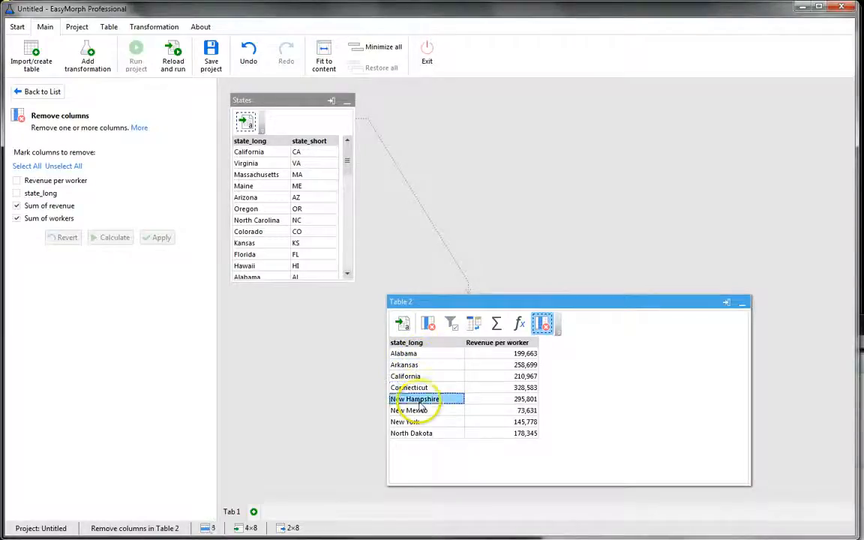
left_click(411, 424)
left_click(411, 433)
left_click(503, 356)
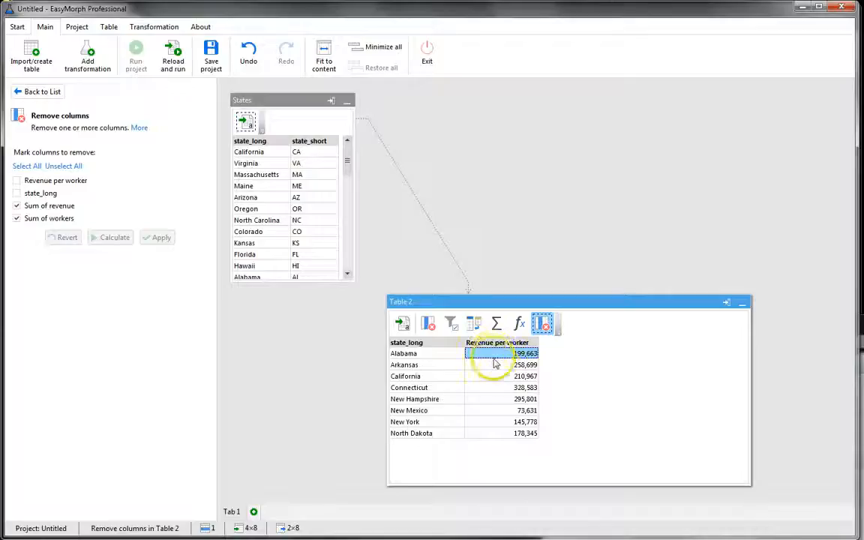
left_click(495, 365)
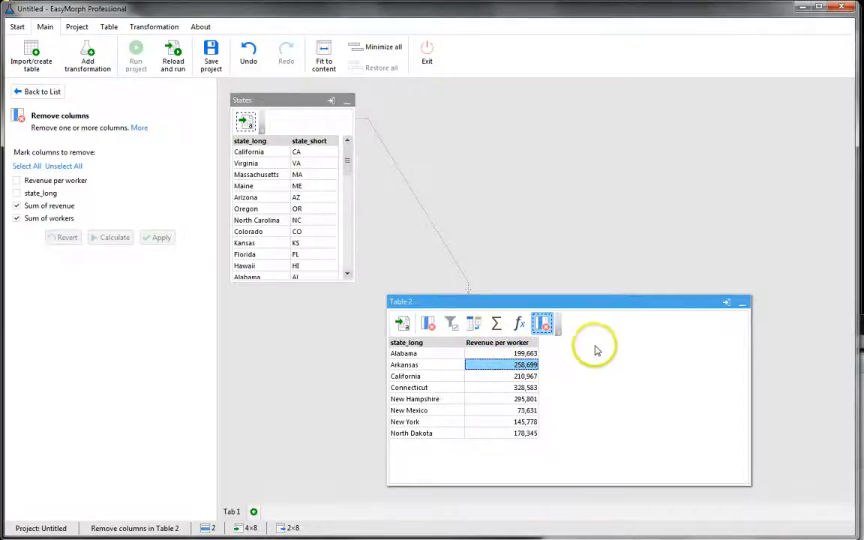
left_click(597, 308)
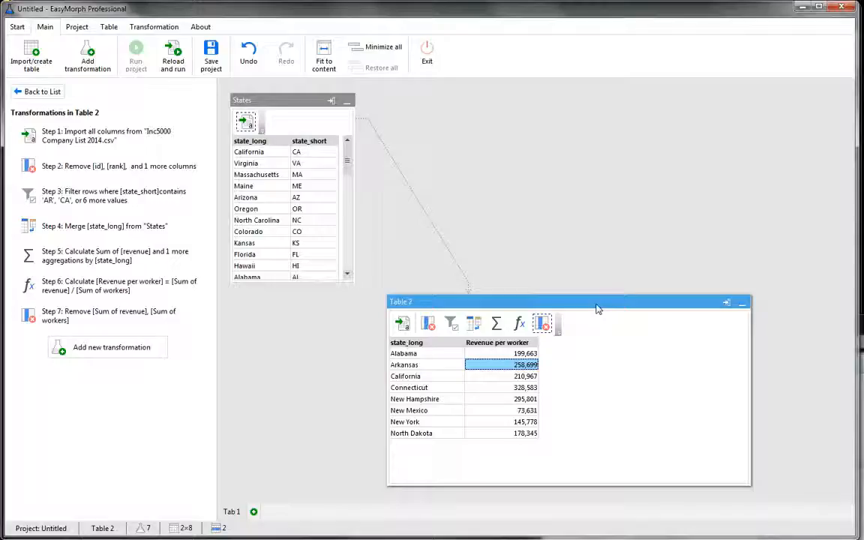
Add an Export into delimited text file transformation to the end of Table 2.
left_click(88, 62)
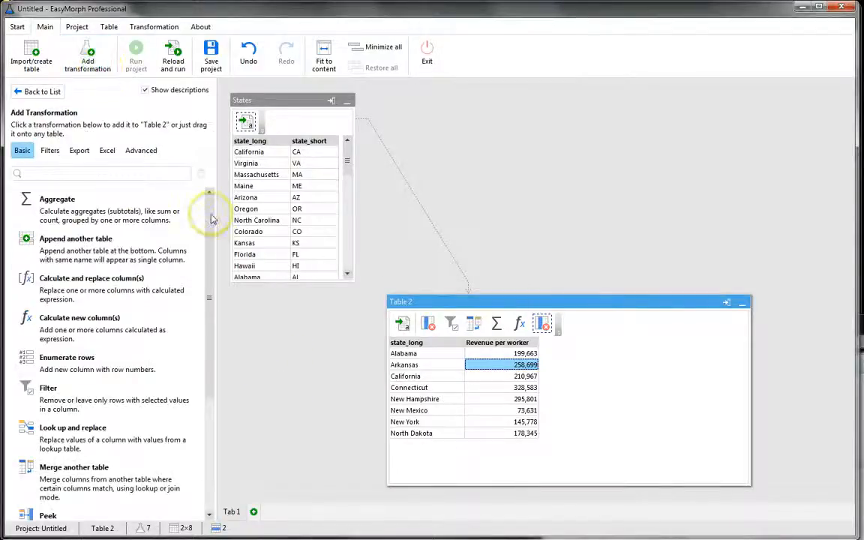
left_click(77, 154)
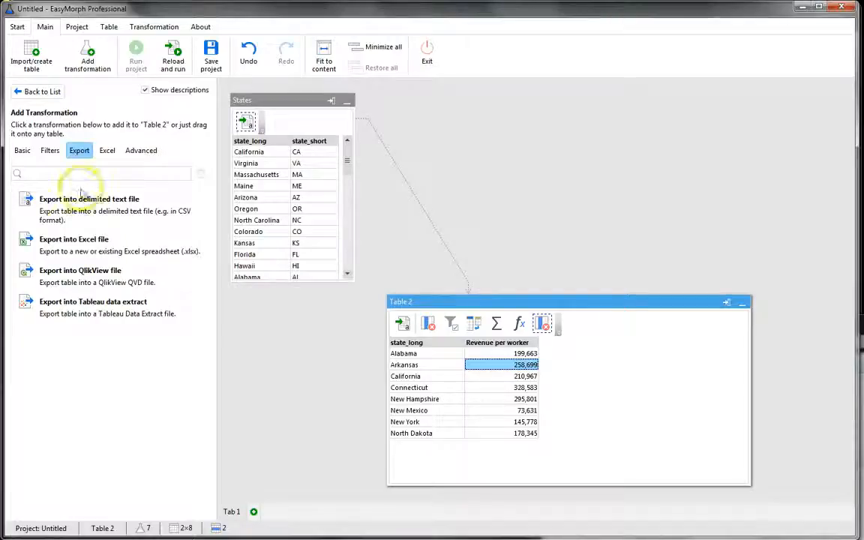
left_click(86, 214)
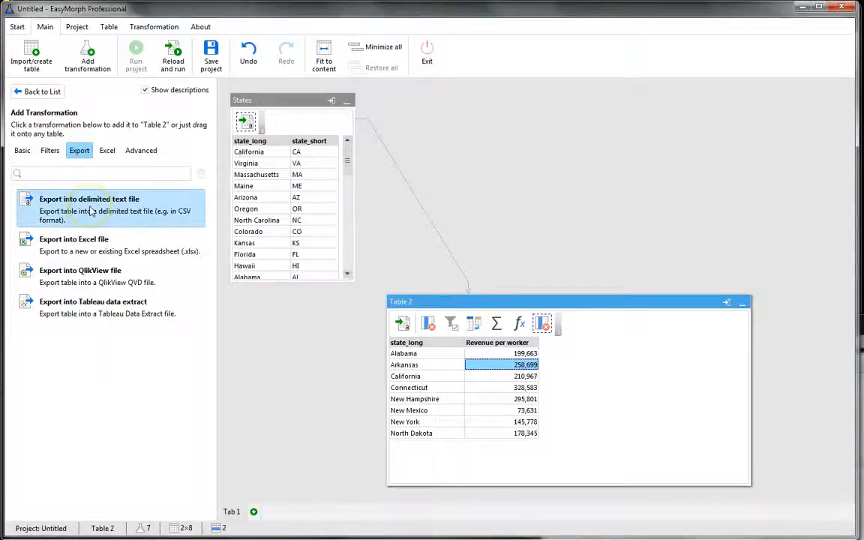
double_click(90, 213)
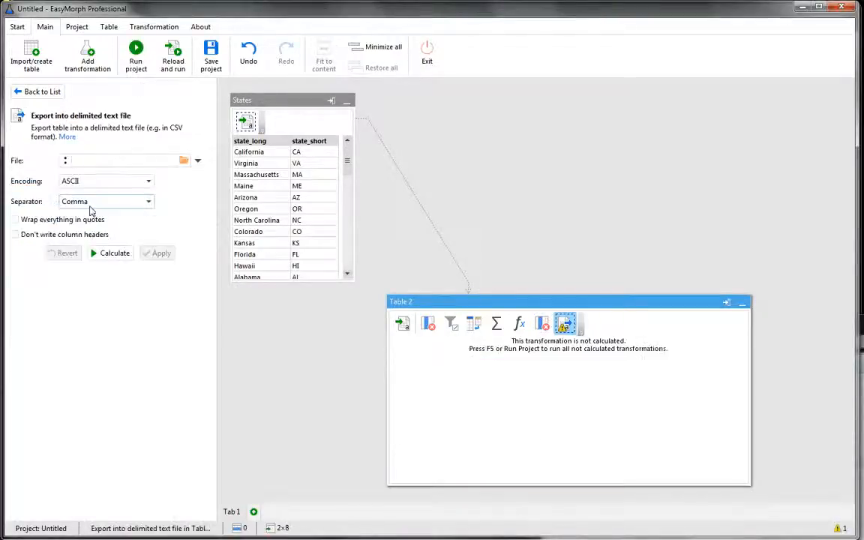
Try to calculate the export using the relative file name export.csv, and dismiss the message.
left_click(108, 162)
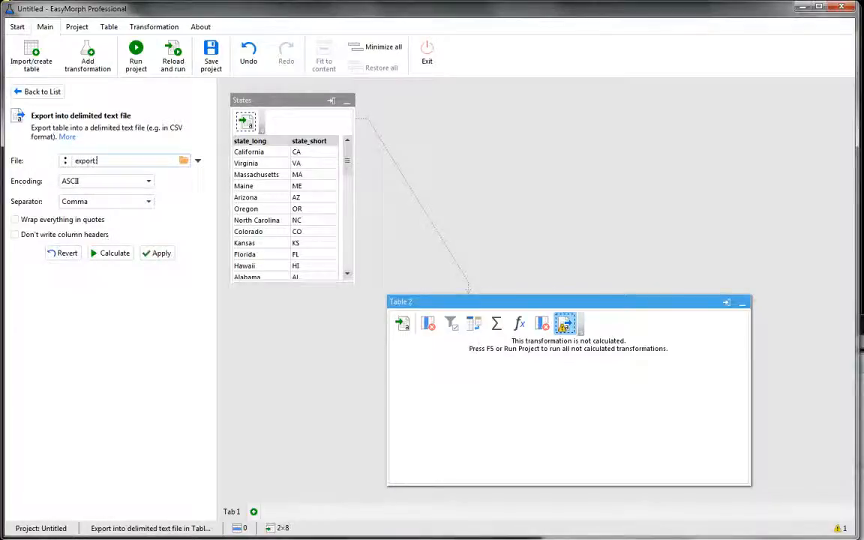
left_click(110, 257)
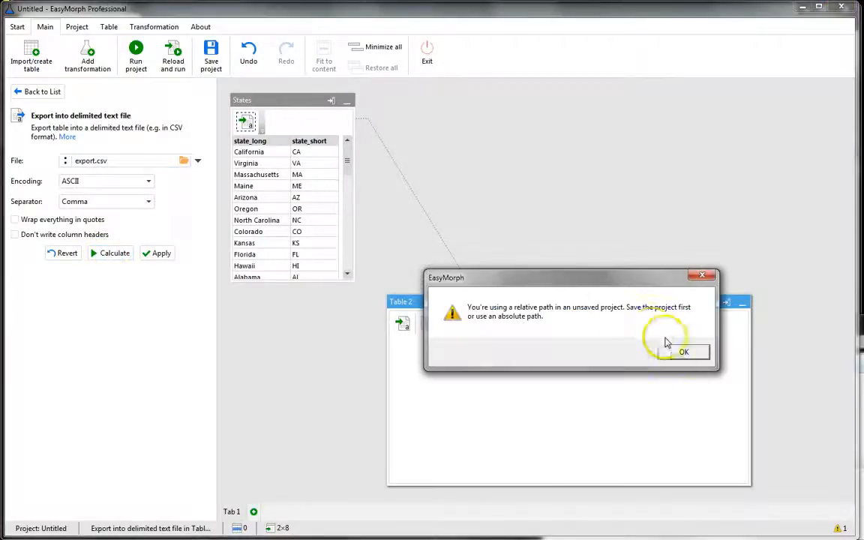
left_click(681, 351)
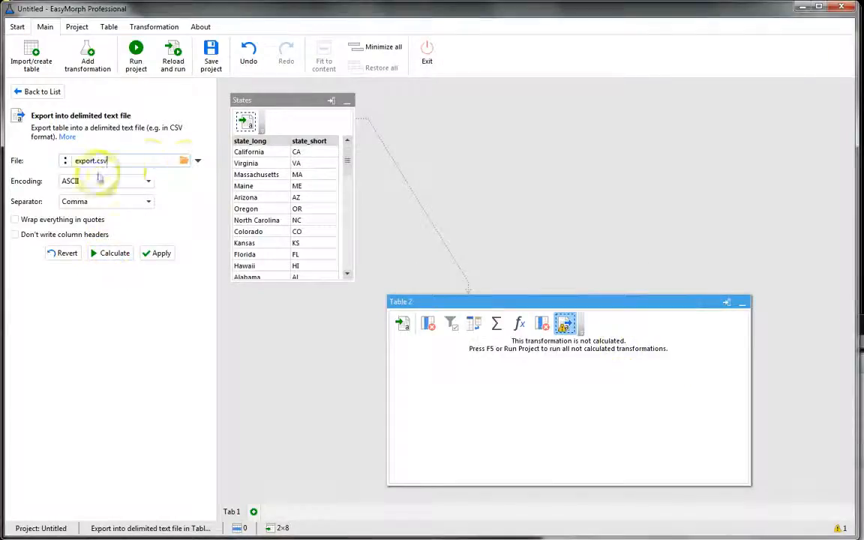
Set the export destination to a CSV file named export in the Inc5000 folder and calculate the transformation.
left_click(184, 162)
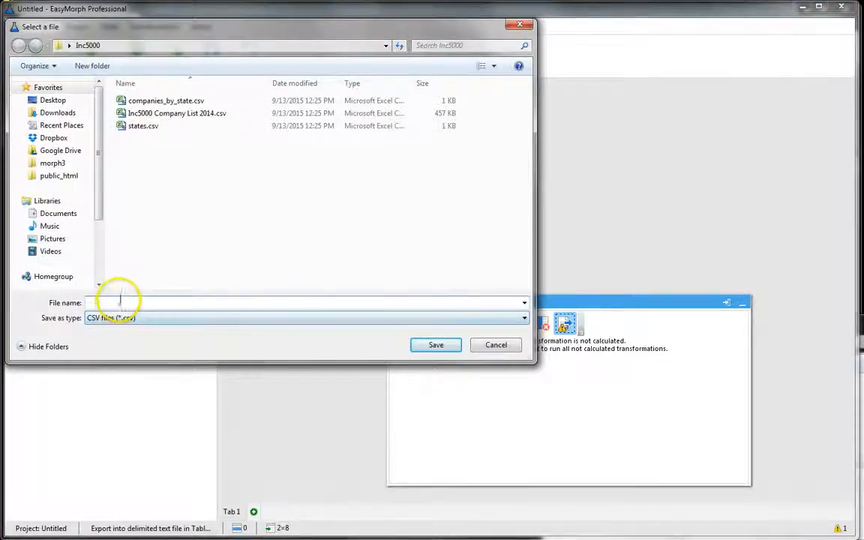
type("export")
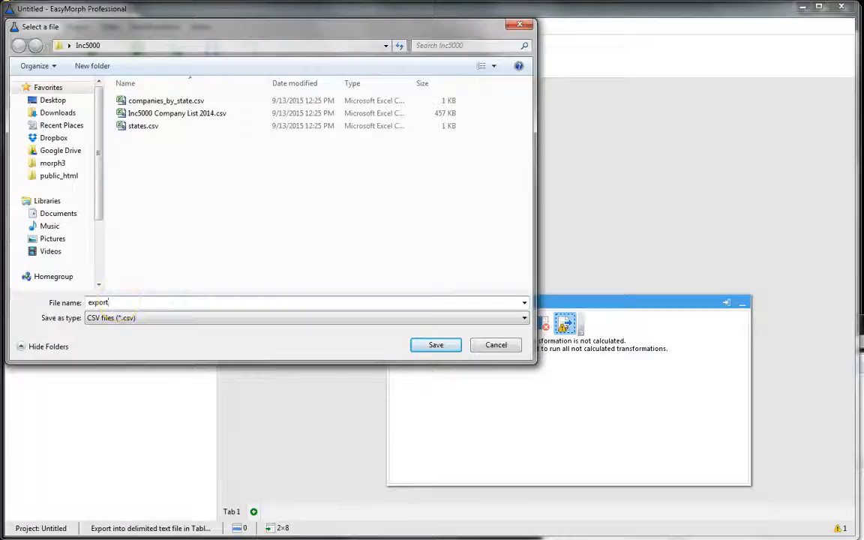
key("Return")
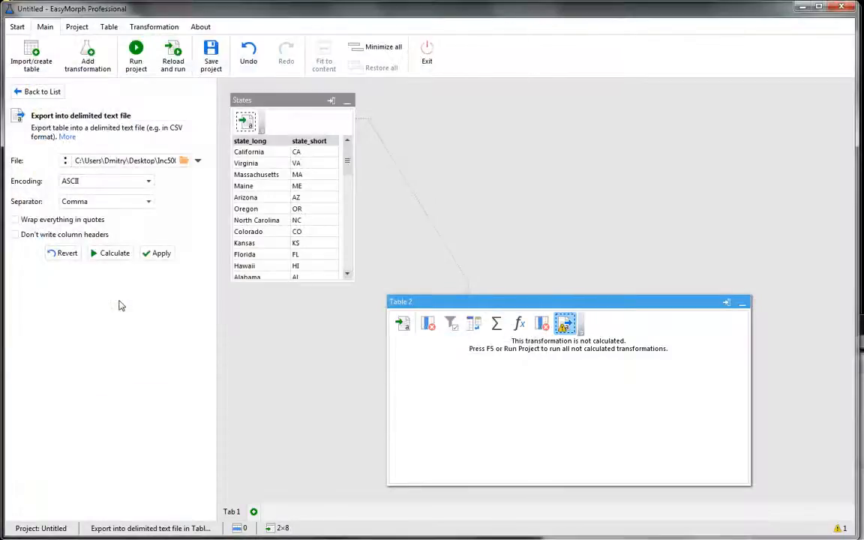
left_click(112, 255)
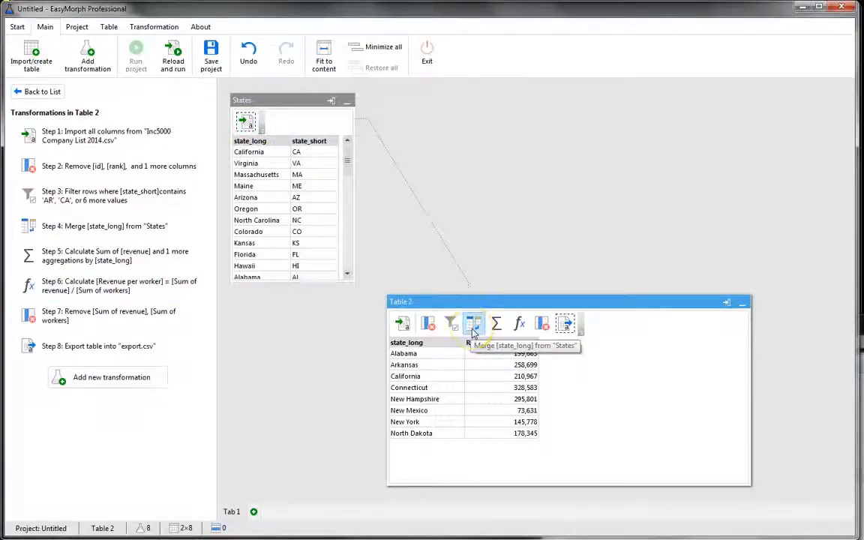
left_click(498, 326)
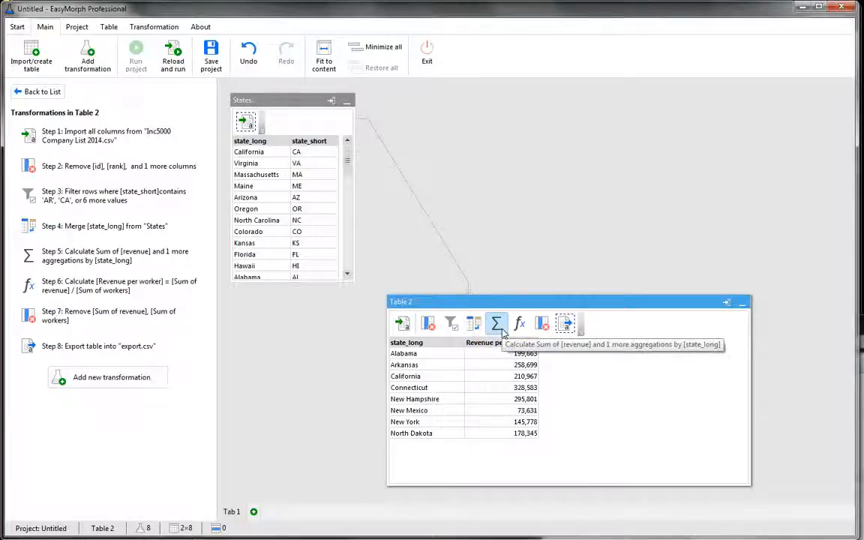
left_click(499, 327)
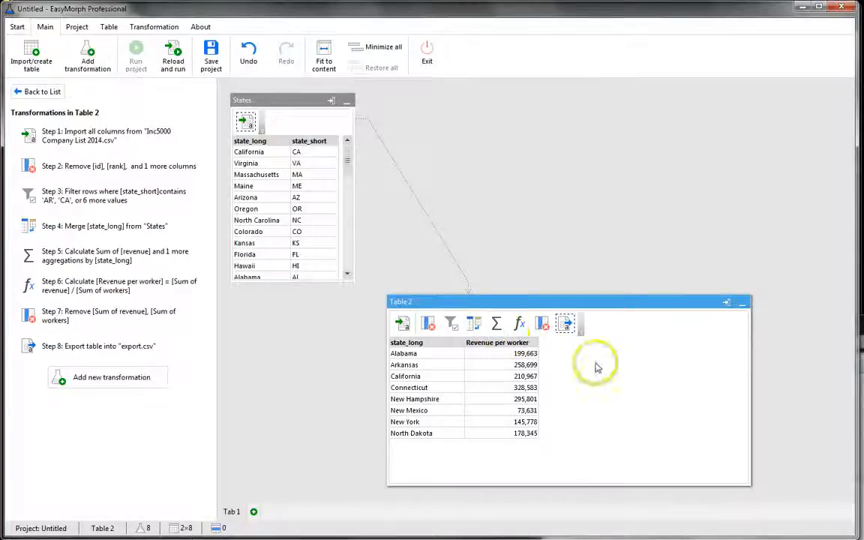
left_click(567, 324)
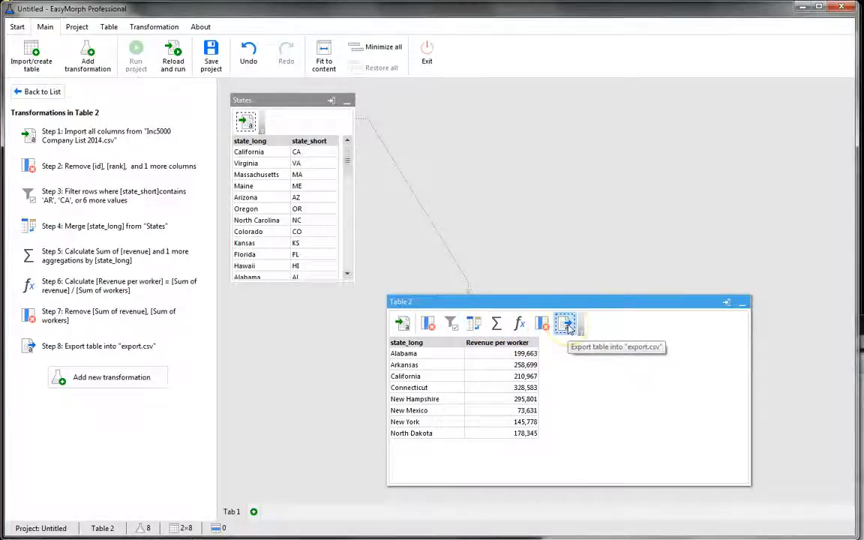